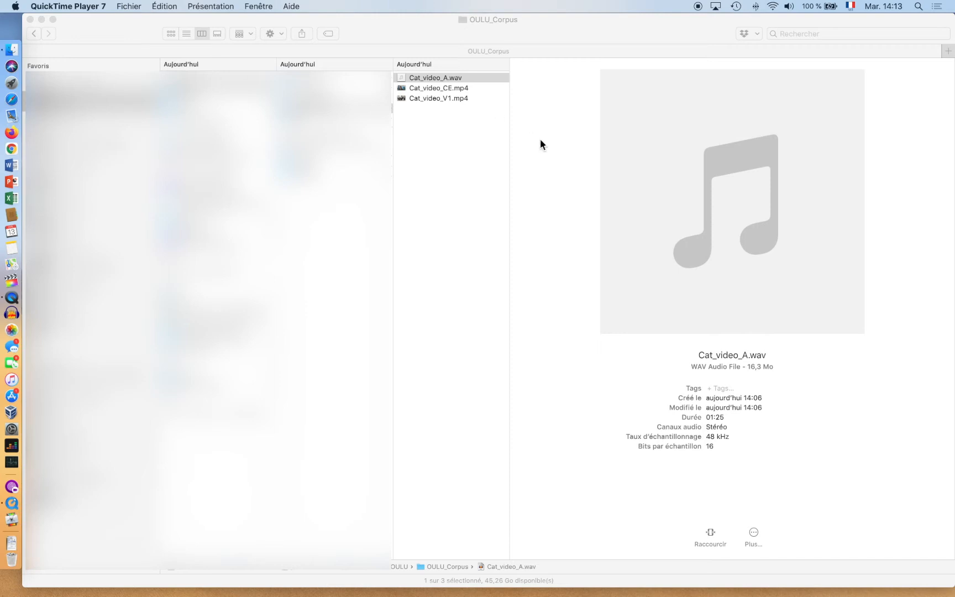
- Bring up the options menu for Cat_video_V1.mp4 in the OULU_Corpus folder
right_click(449, 97)
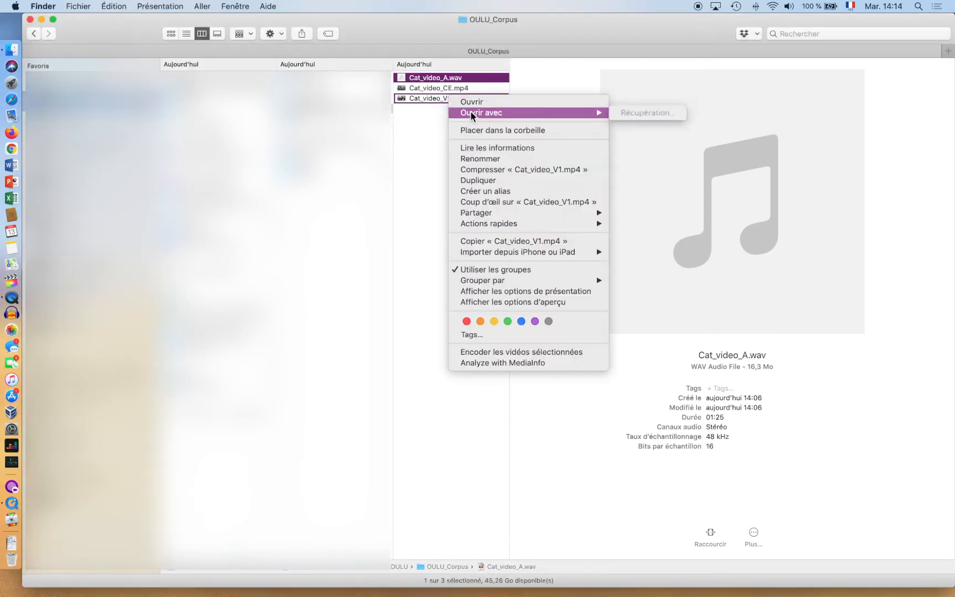
- Open all three cat files together in QuickTime Player 7.app
left_click(431, 128)
key("super+a")
right_click(420, 84)
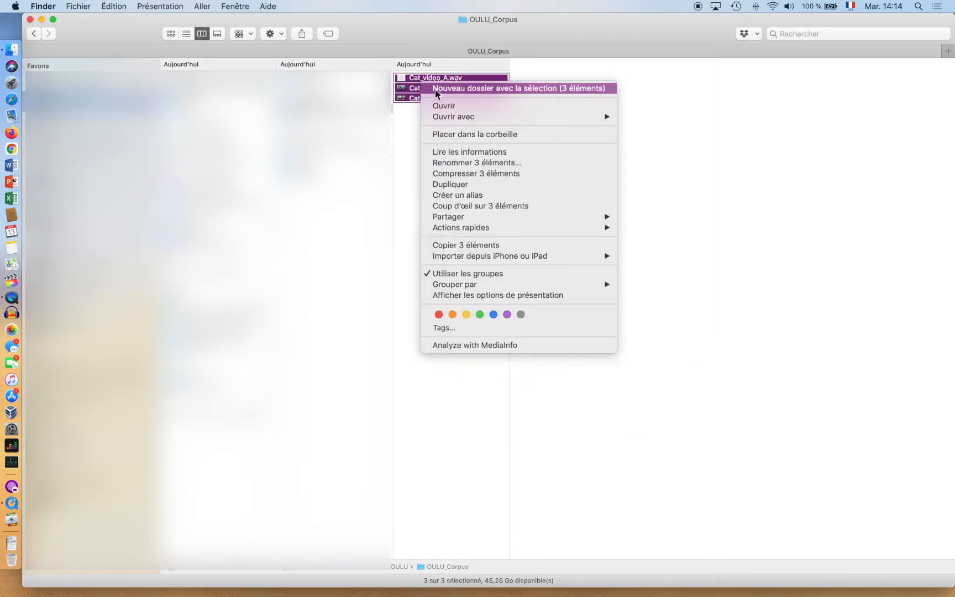
mouse_move(609, 116)
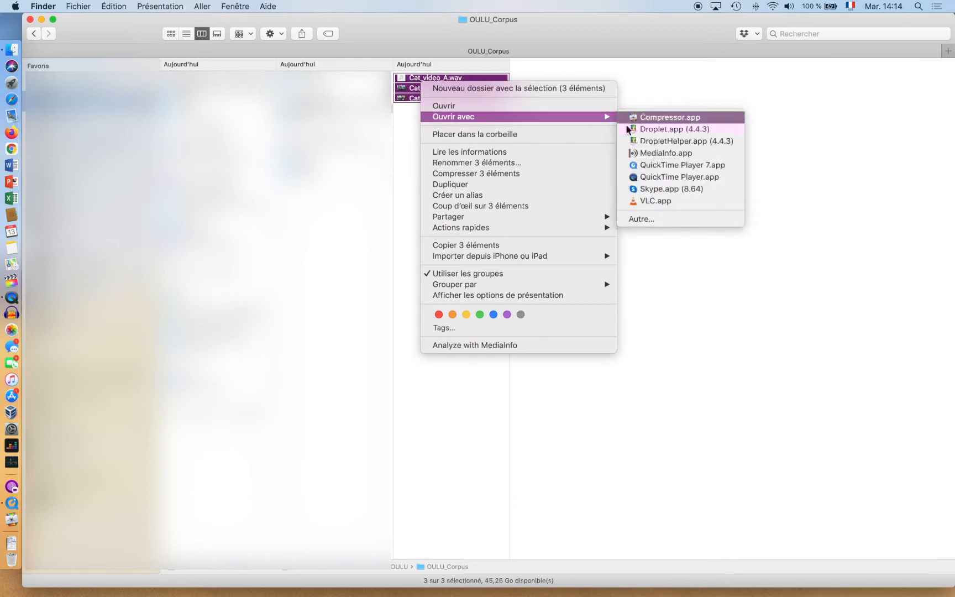
left_click(653, 167)
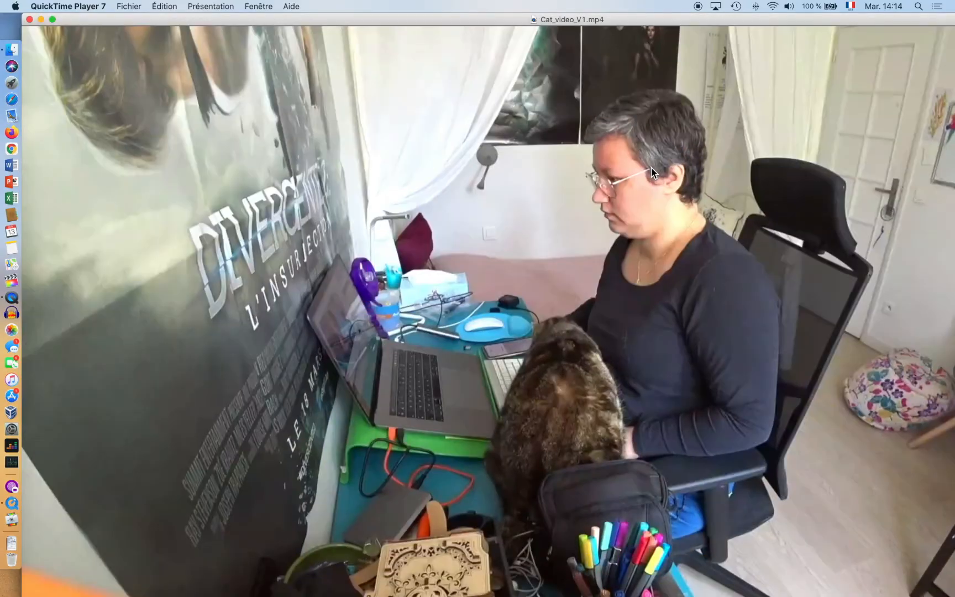
- Shrink the Cat_video_V1 and Cat_video_CE players and move Cat_video_CE to the left
left_click(211, 6)
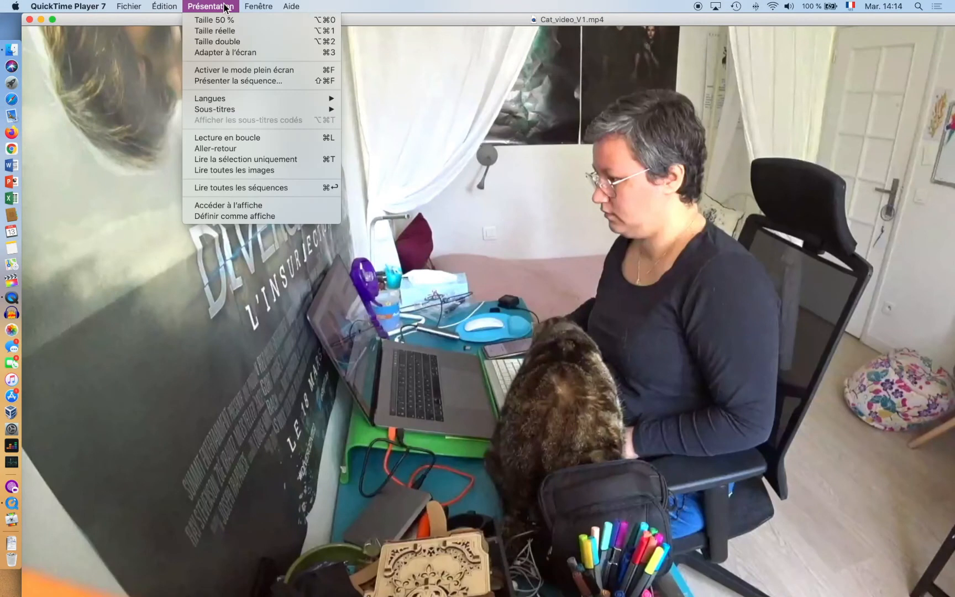
left_click(220, 20)
key("super+w")
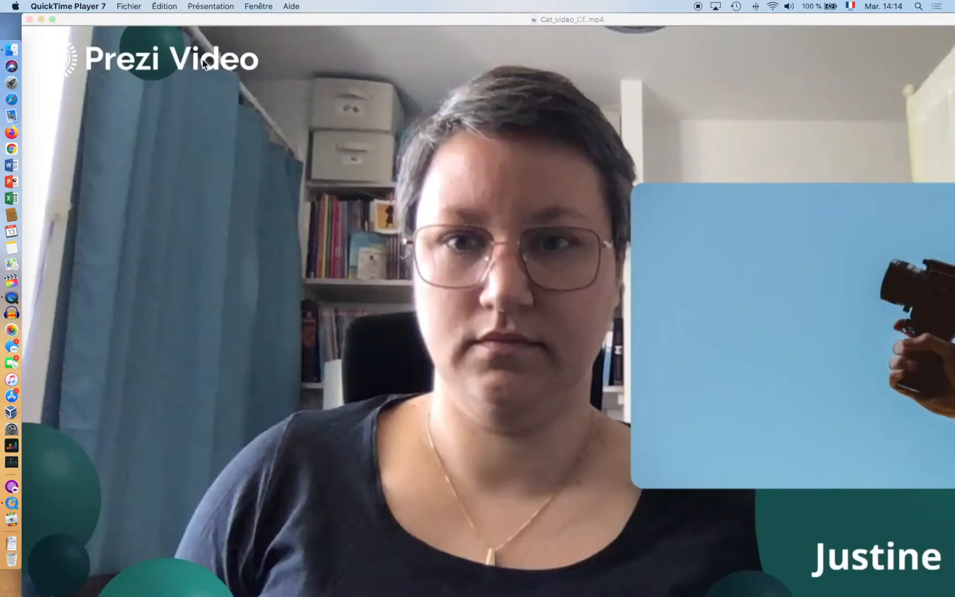
left_click(211, 6)
left_click(214, 21)
left_click_drag(363, 32, 89, 69)
left_click(140, 31)
- Move Cat_video_V1 left, then select its entire timeline and copy it
left_click(283, 70)
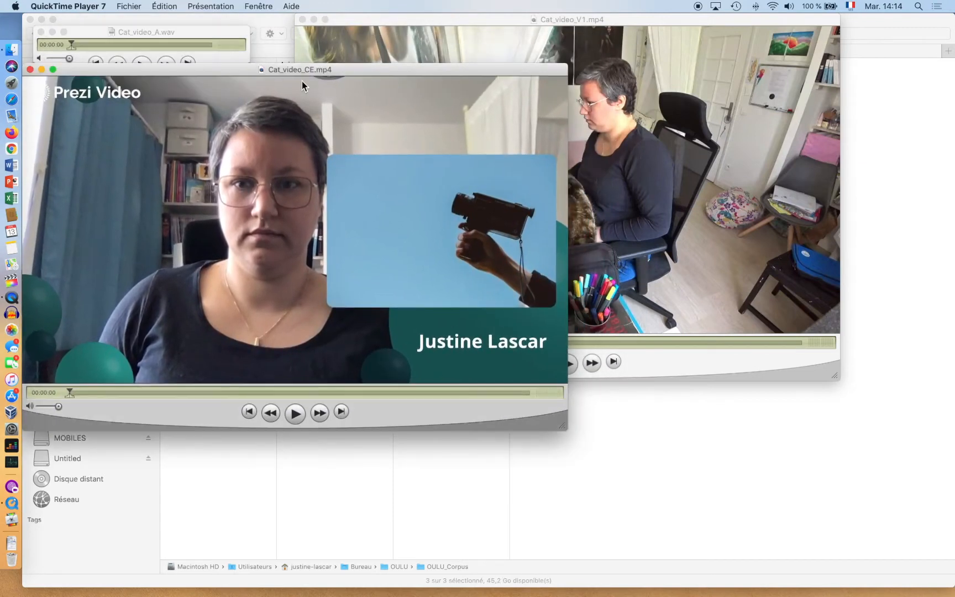
left_click(452, 38)
left_click_drag(460, 22, 196, 32)
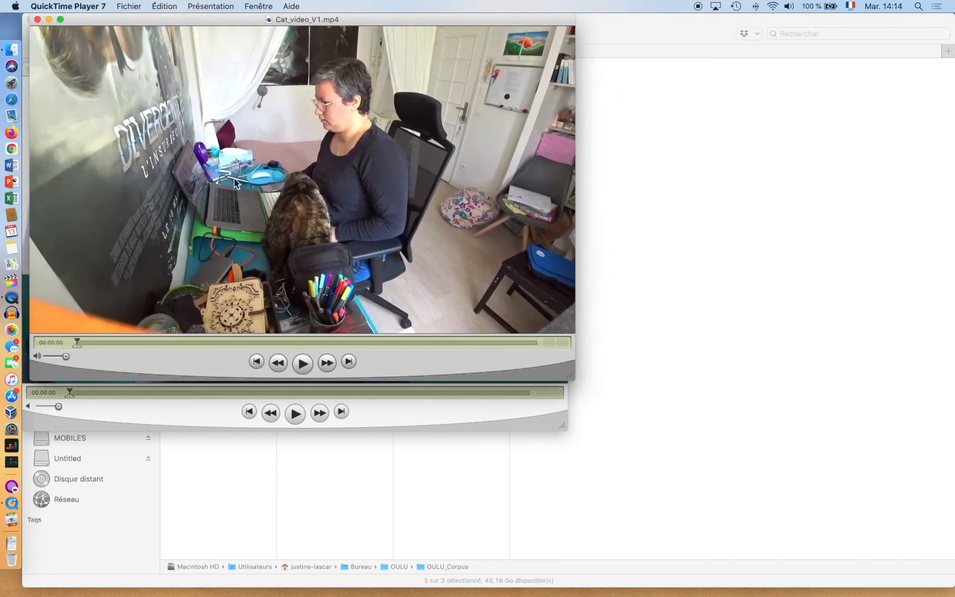
left_click(157, 8)
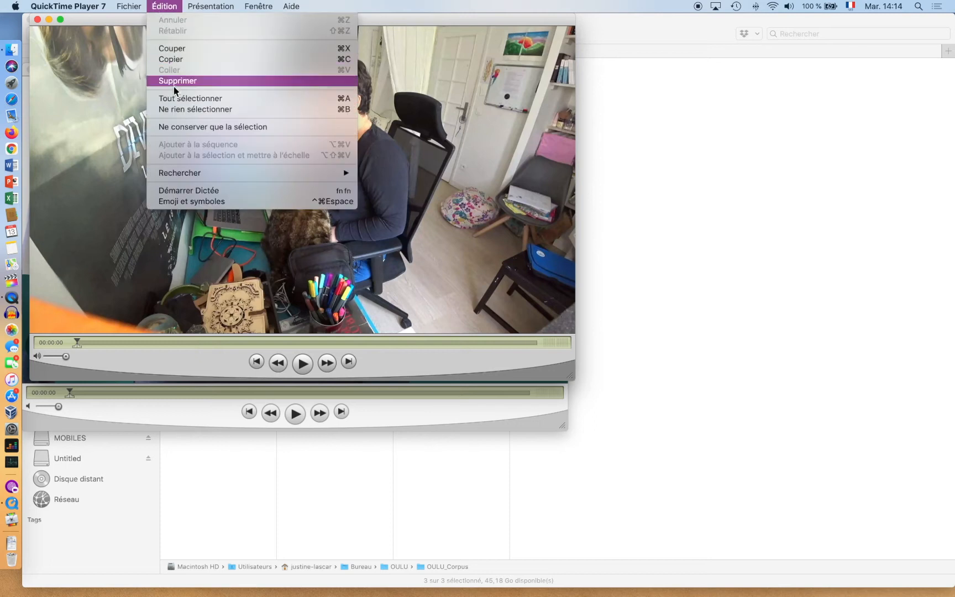
left_click(161, 98)
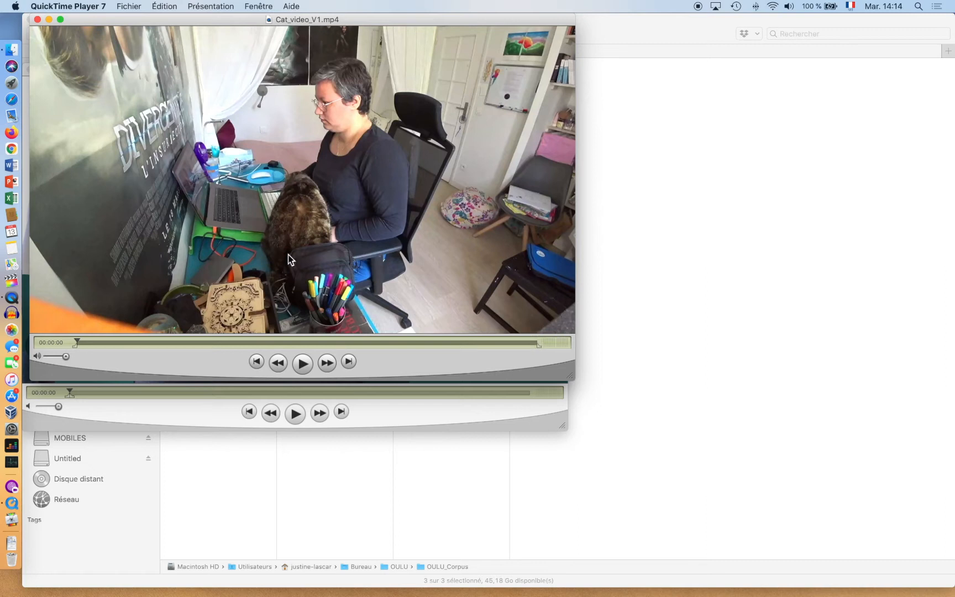
left_click(164, 6)
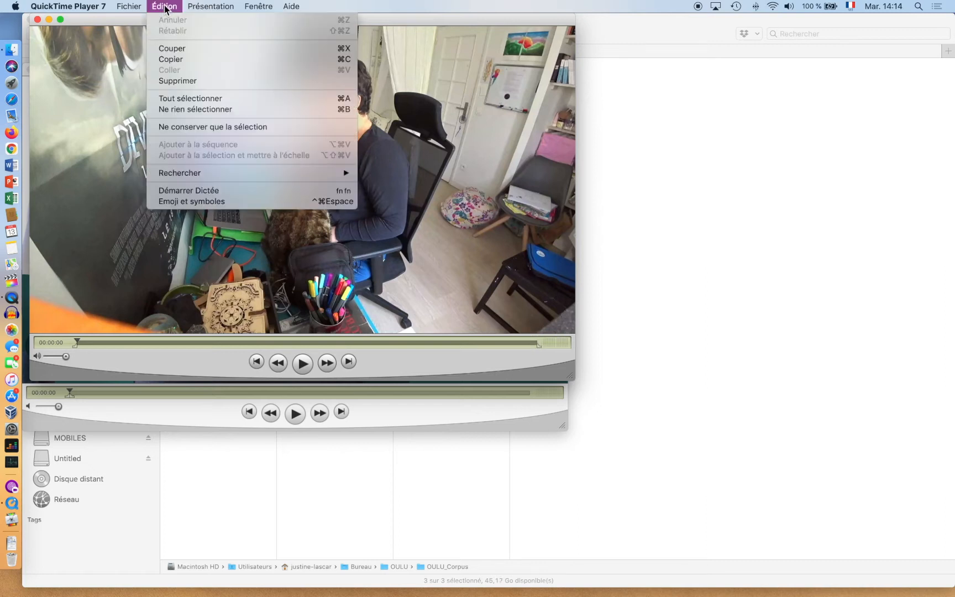
left_click(171, 59)
left_click(134, 6)
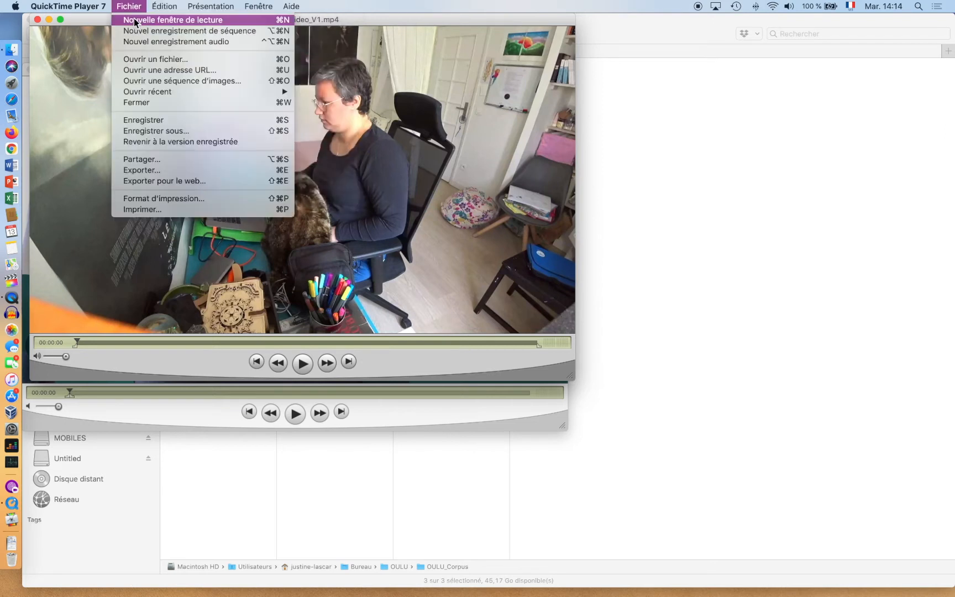
- Create a new untitled movie window and paste the V1 footage into it
left_click(137, 20)
left_click_drag(241, 72, 679, 180)
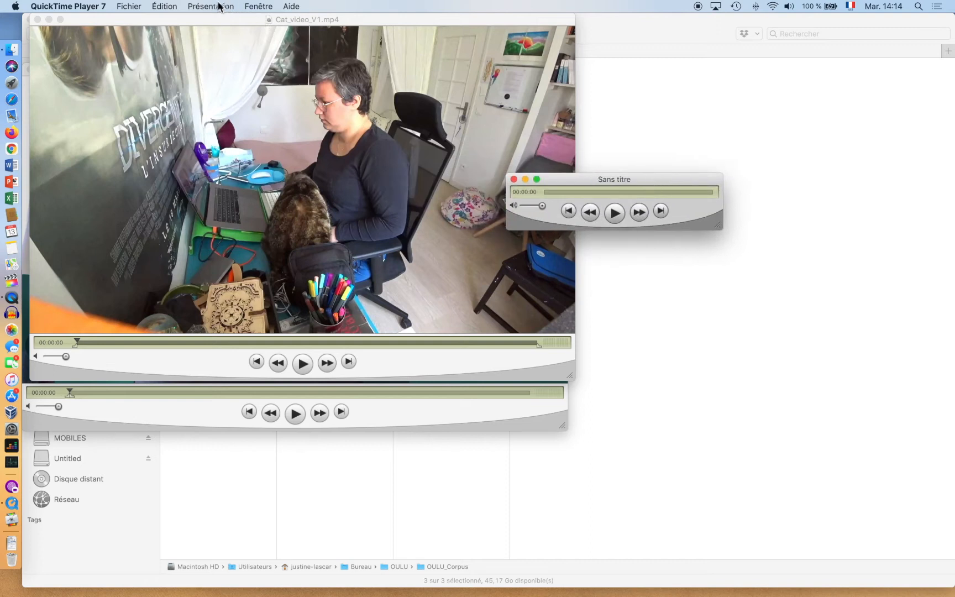
left_click(166, 6)
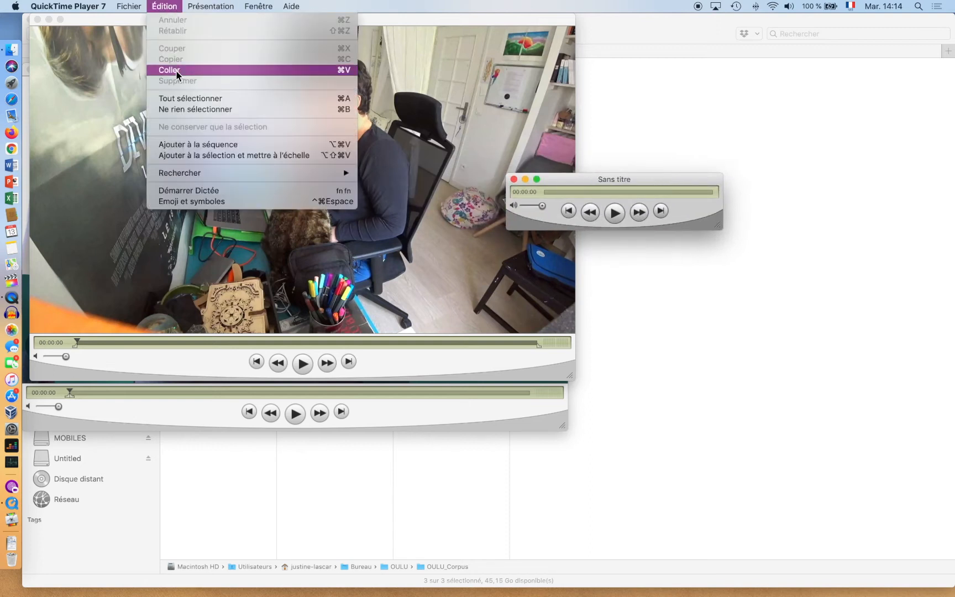
left_click(177, 71)
- Show the movies at half size and close the Cat_video_V1.mp4 window
left_click(211, 6)
left_click(225, 19)
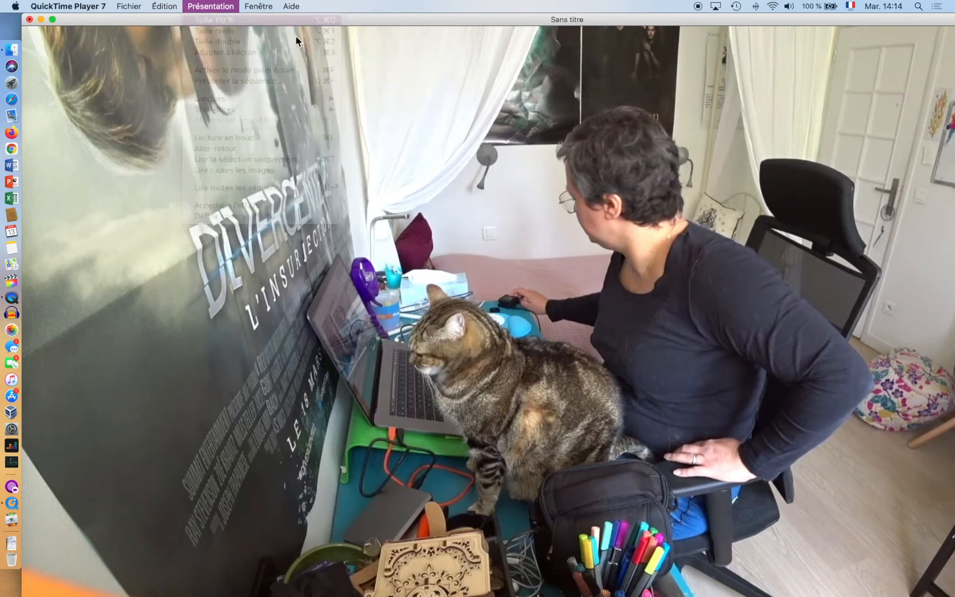
left_click_drag(543, 22, 598, 45)
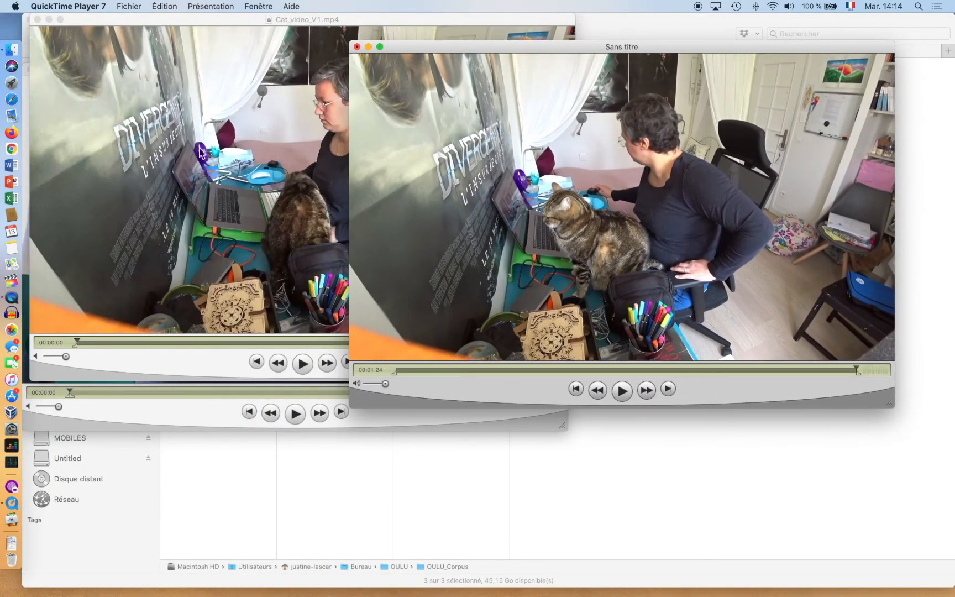
left_click(263, 262)
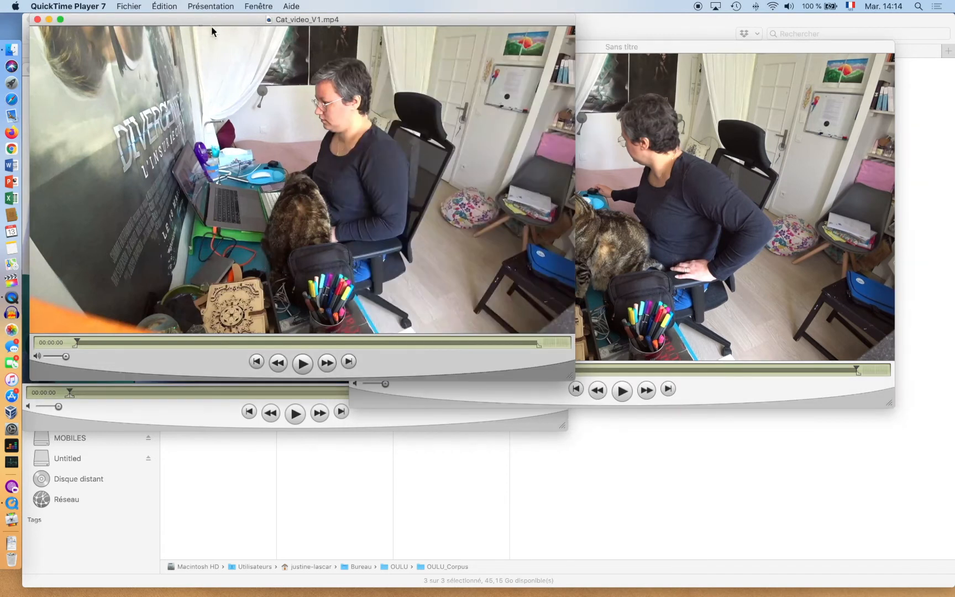
left_click(37, 19)
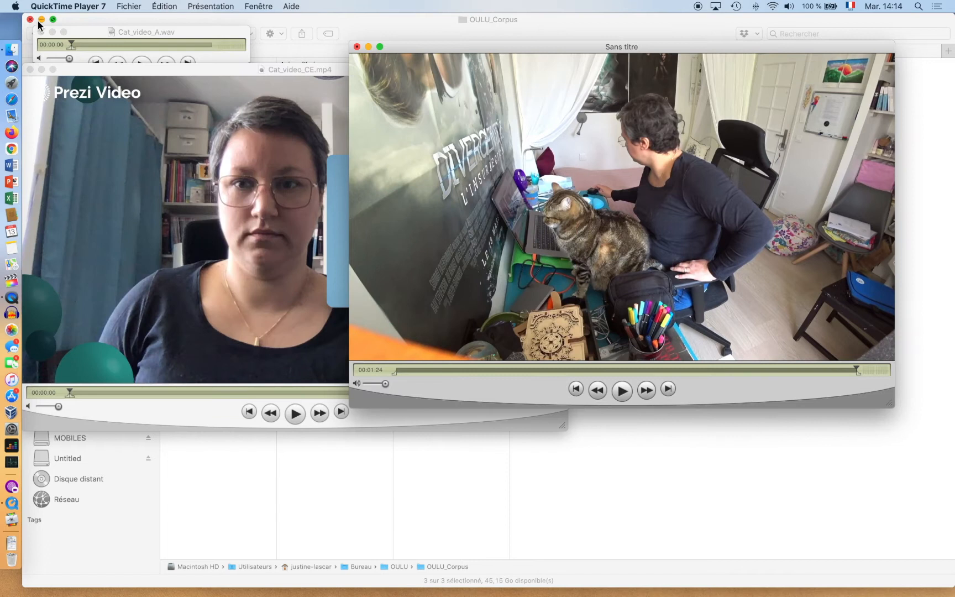
left_click(121, 162)
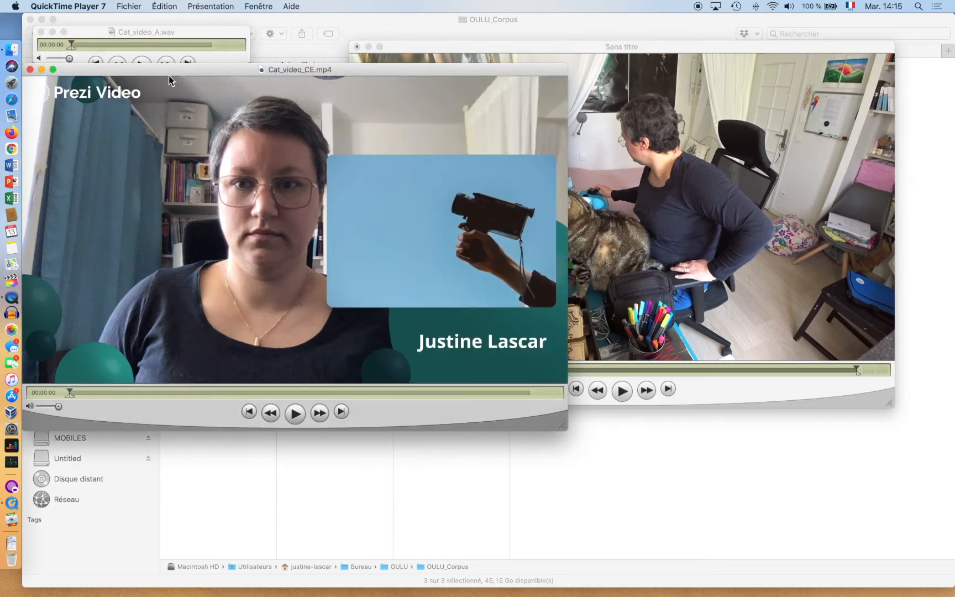
- Select the entire Cat_video_CE movie and copy it
left_click_drag(187, 72, 196, 45)
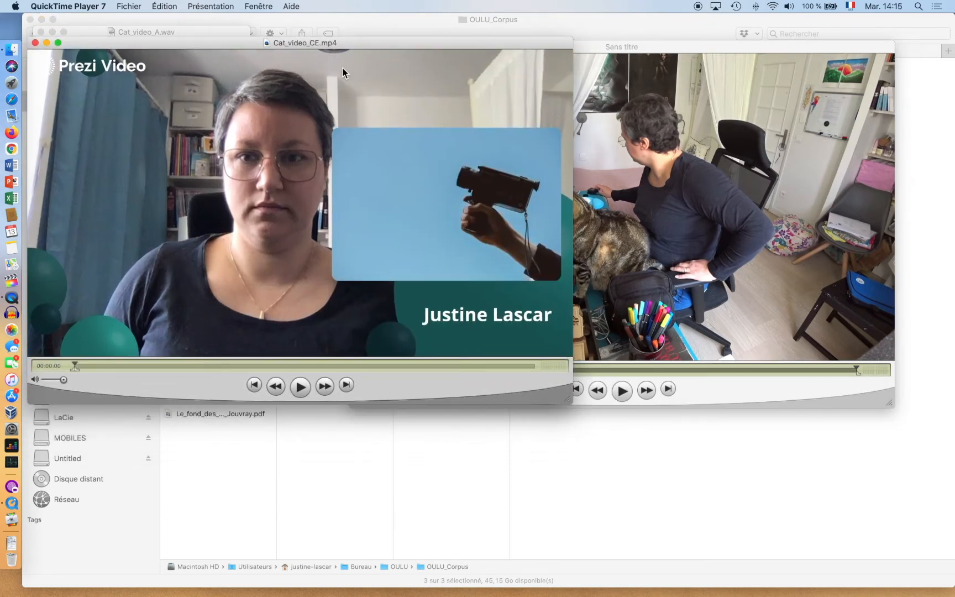
left_click(164, 6)
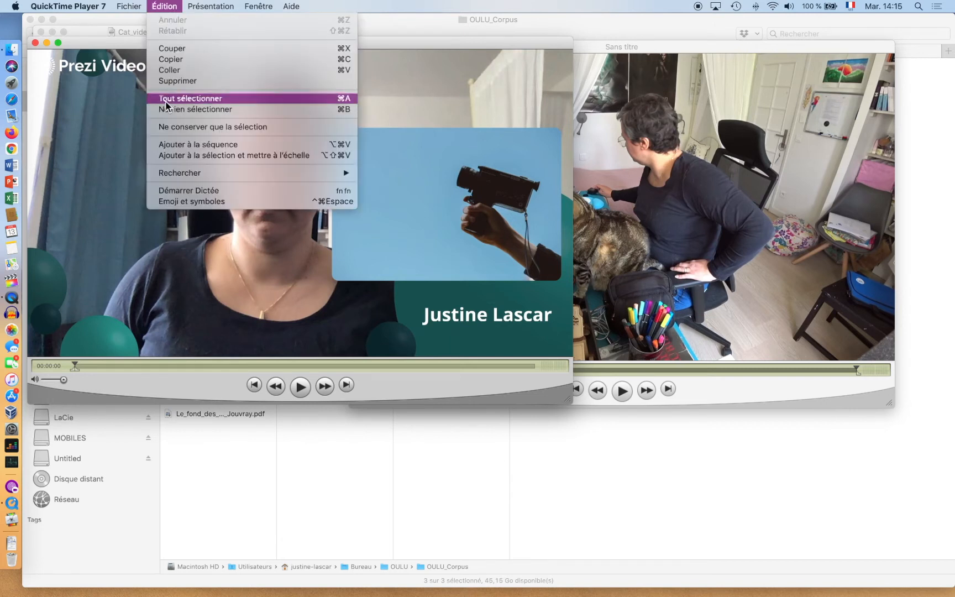
left_click(166, 99)
left_click(158, 6)
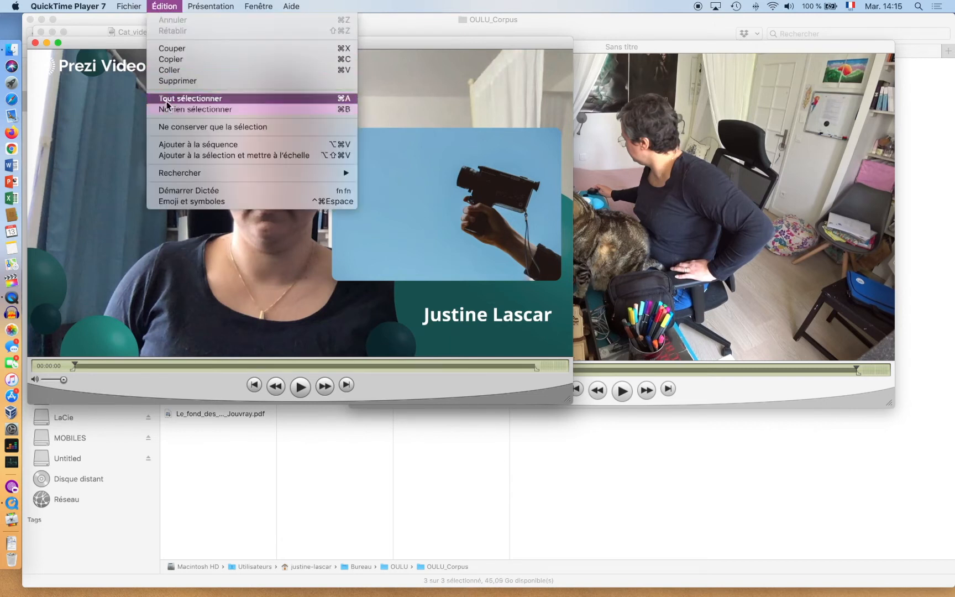
left_click(175, 59)
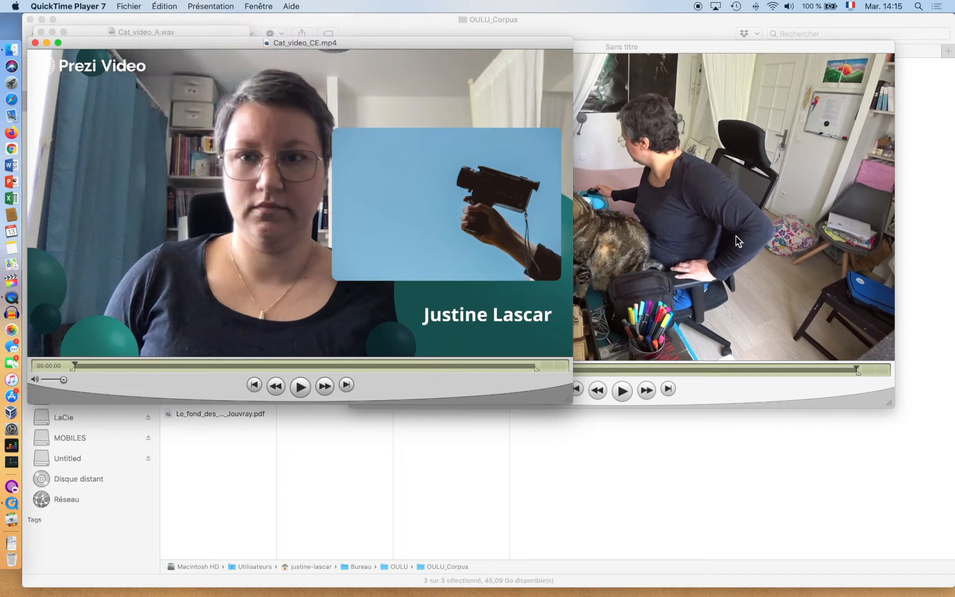
- Paste the CE movie into the untitled movie and scrub through 01:21, 01:40 and 01:24
left_click(736, 236)
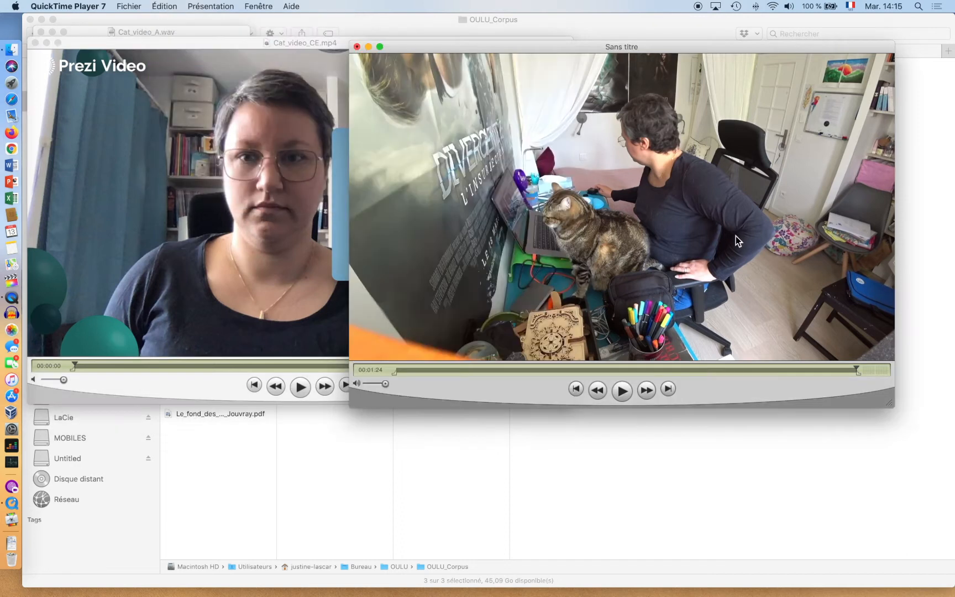
left_click(162, 6)
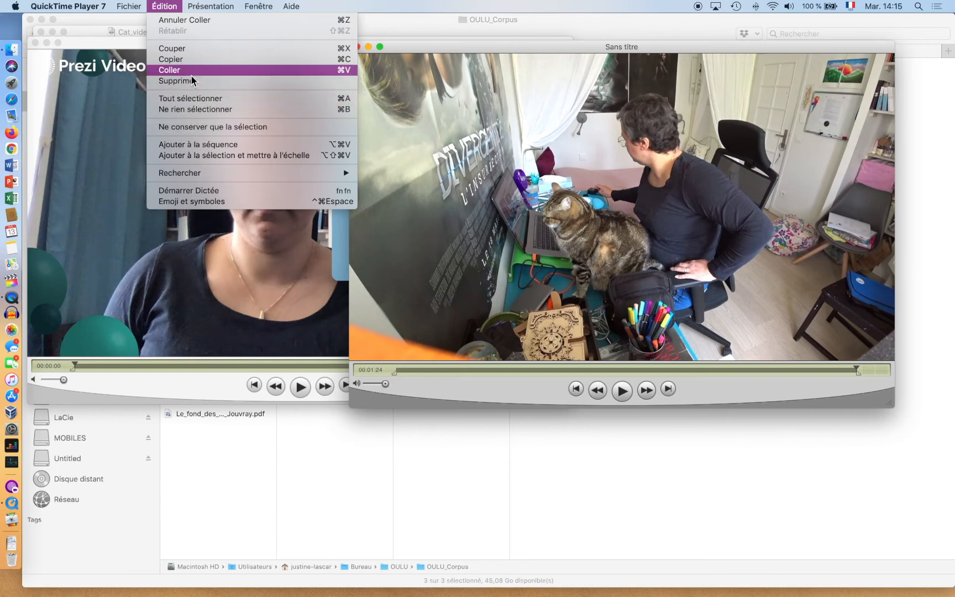
left_click(192, 71)
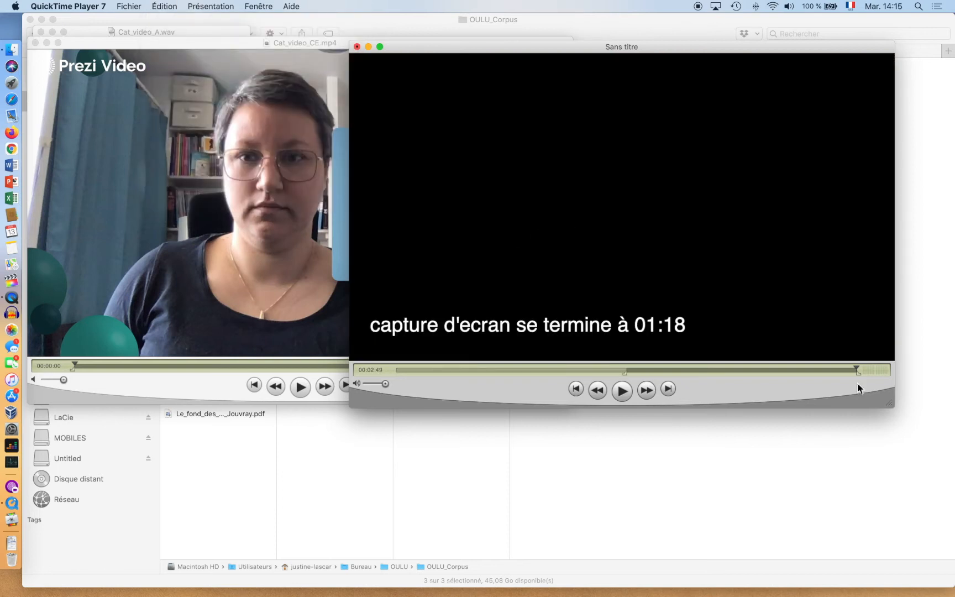
left_click_drag(856, 370, 607, 368)
left_click(669, 368)
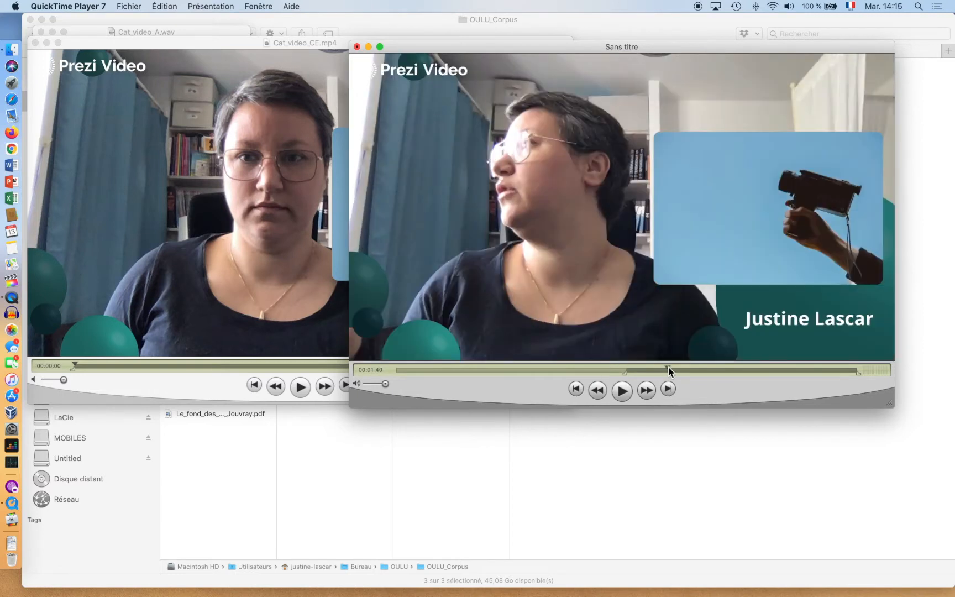
left_click(612, 370)
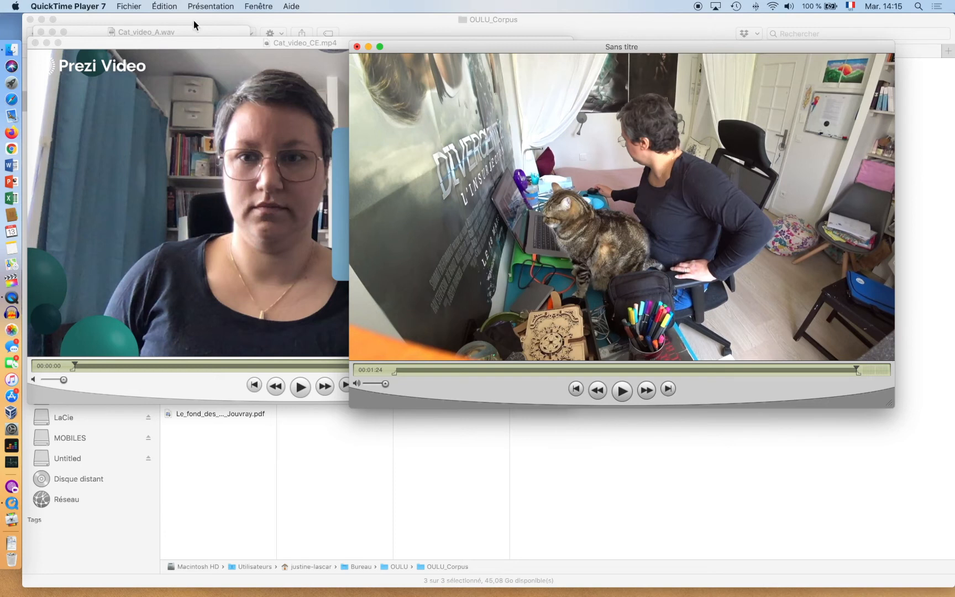
- Add the CE clip scaled over the cat movie, check it at 00:00:47, and close Cat_video_CE.mp4
left_click(164, 7)
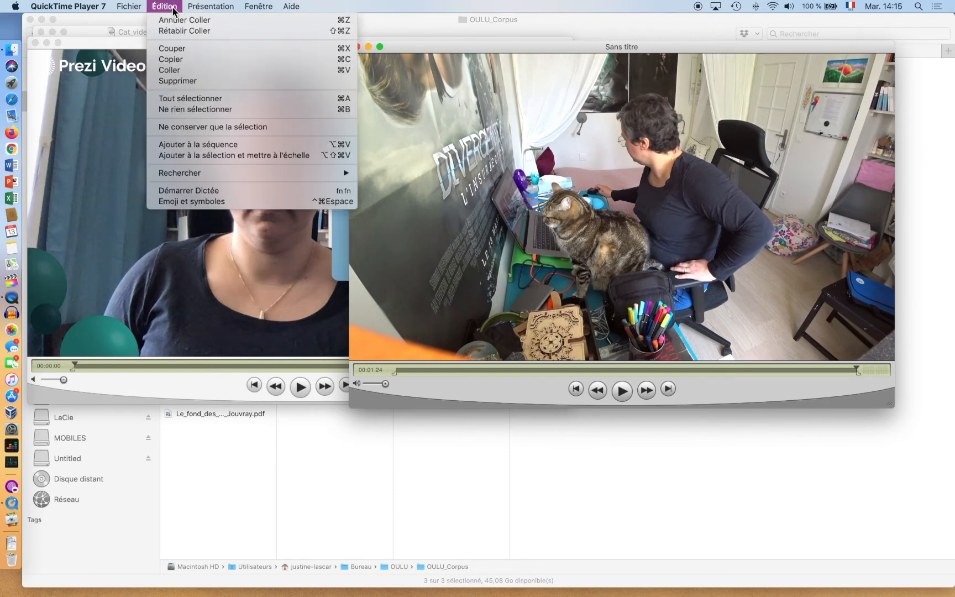
left_click(207, 155)
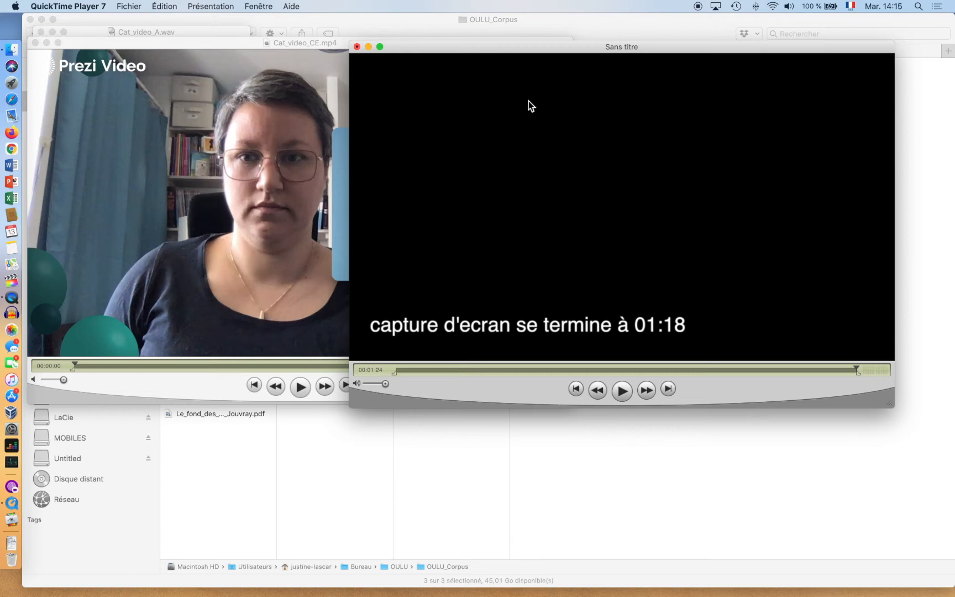
left_click_drag(856, 368, 656, 363)
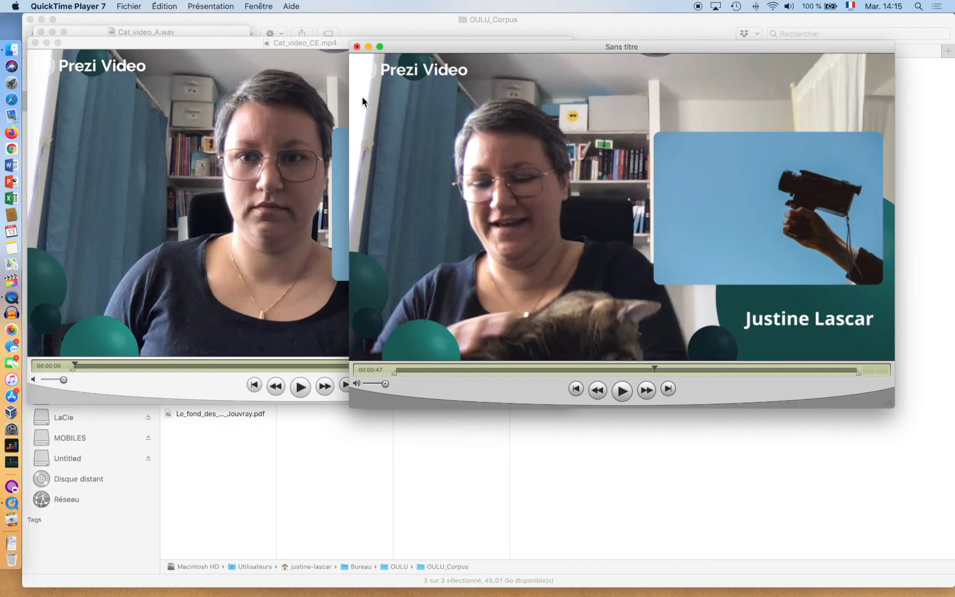
left_click(193, 77)
left_click(36, 44)
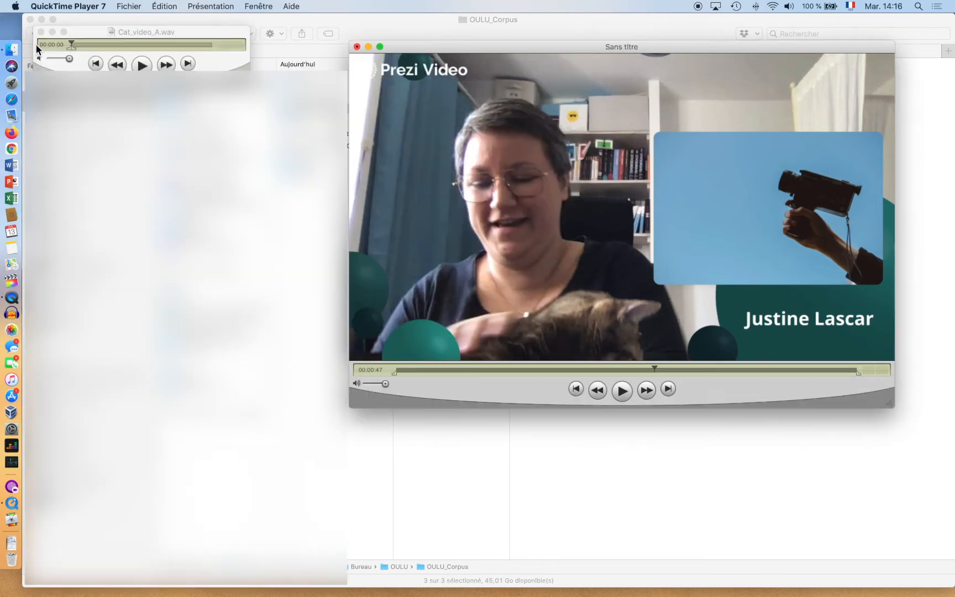
- Copy all of Cat_video_A.wav, add it scaled into the untitled movie, and close the wav player
left_click_drag(125, 34, 119, 55)
key("super+a")
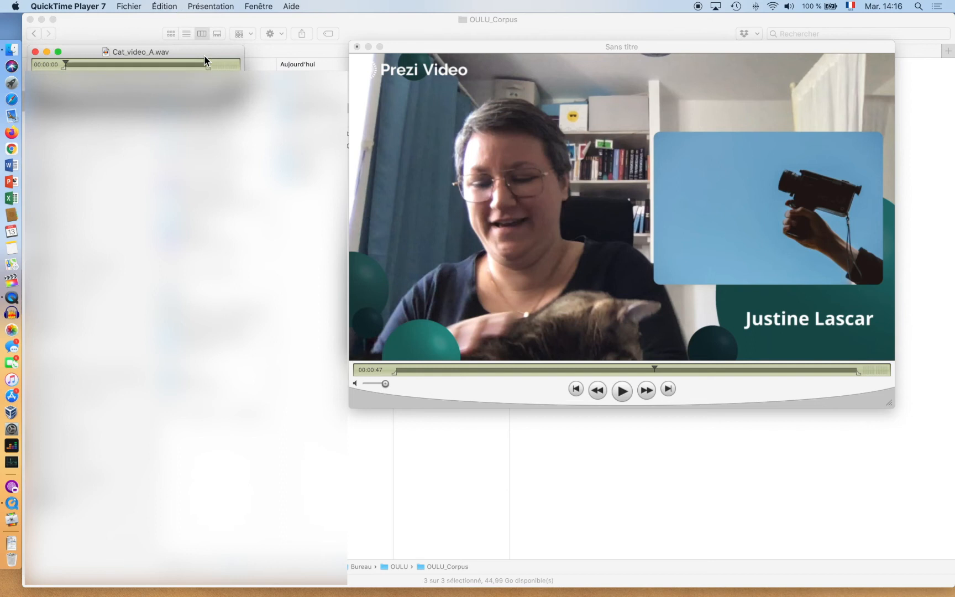
key("super+c")
left_click(449, 99)
left_click(166, 6)
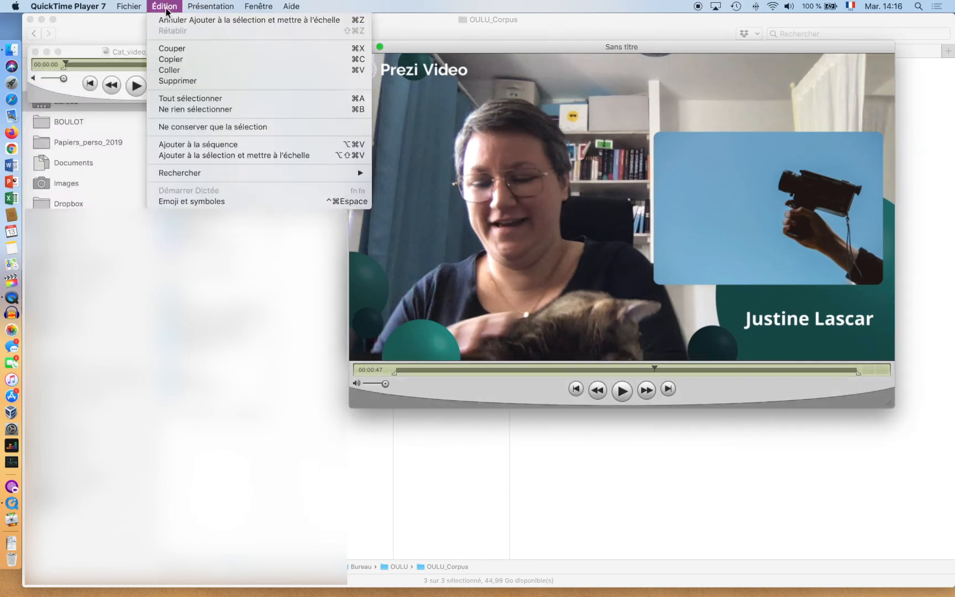
left_click(193, 156)
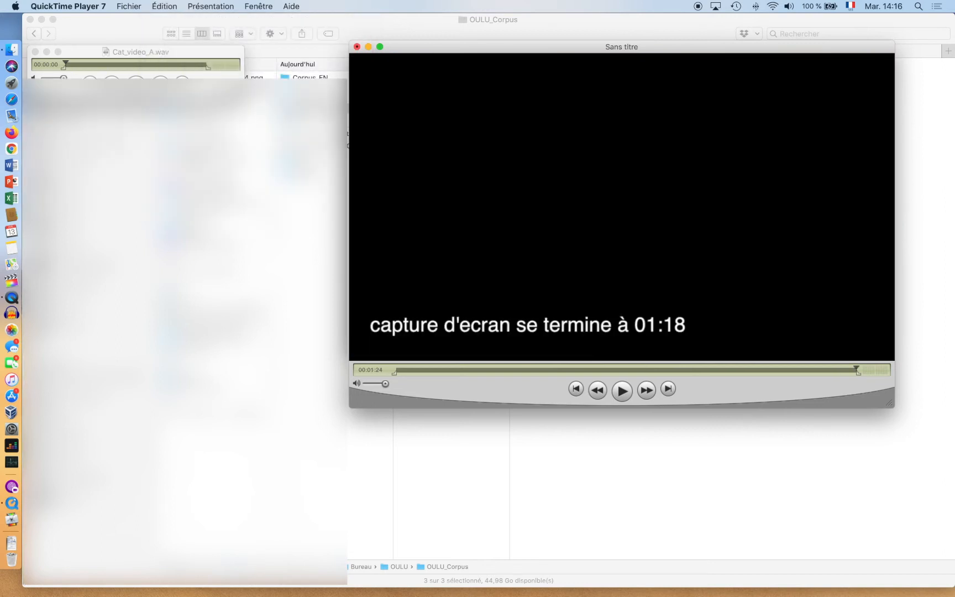
left_click(35, 51)
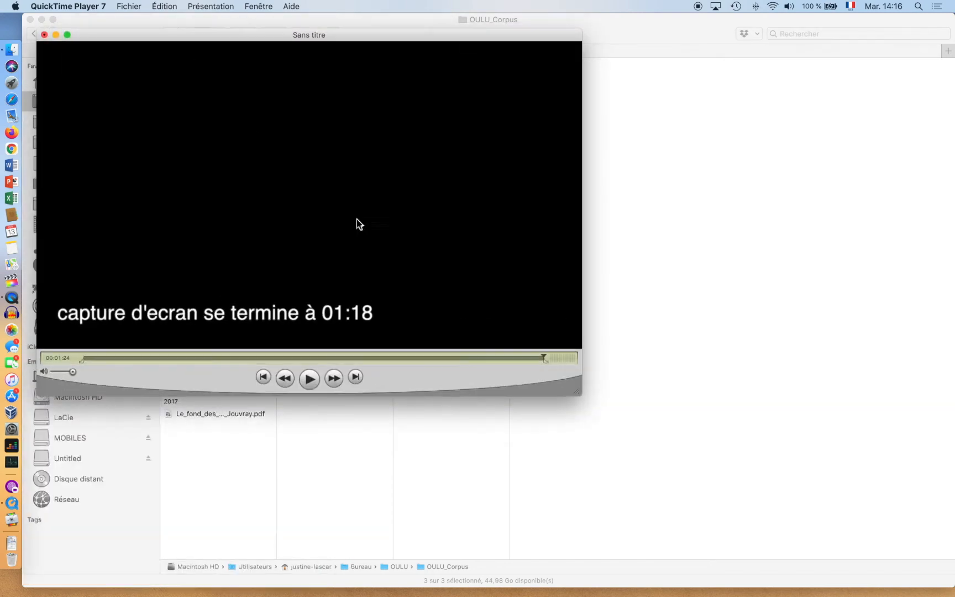
left_click_drag(303, 358, 294, 359)
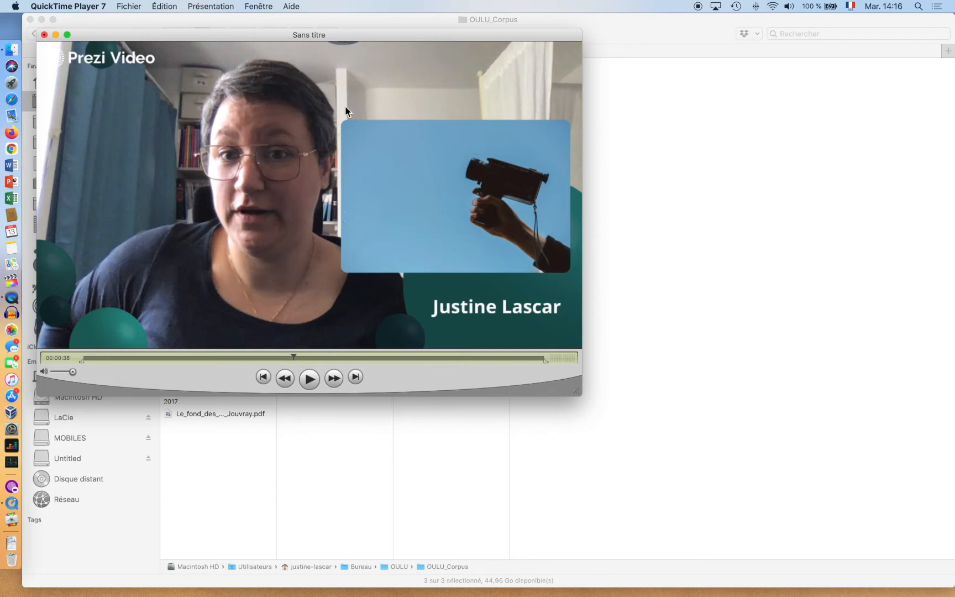
left_click(264, 7)
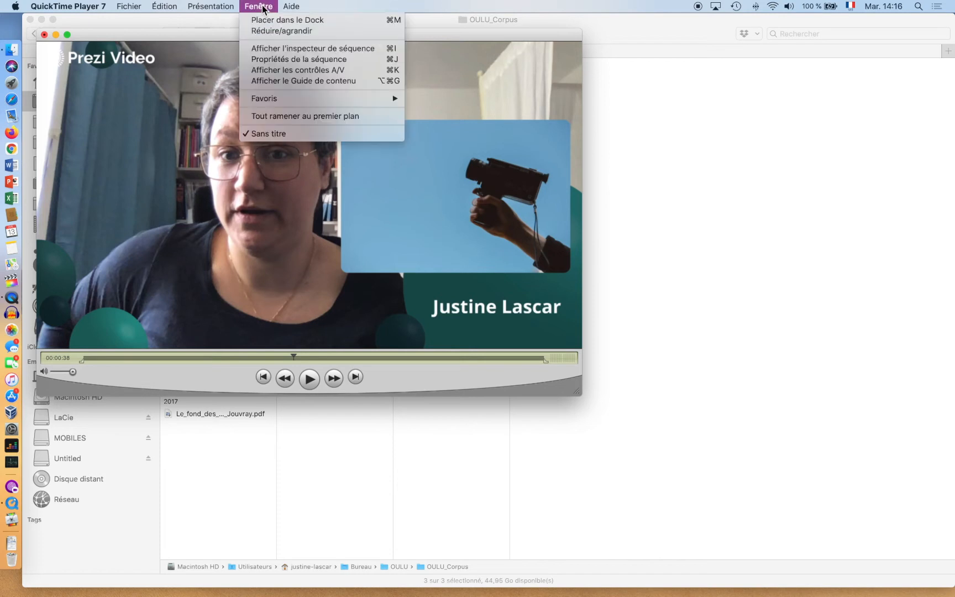
- In the movie properties, rename Piste Vidéo 1 to 'vue externe'
left_click(272, 59)
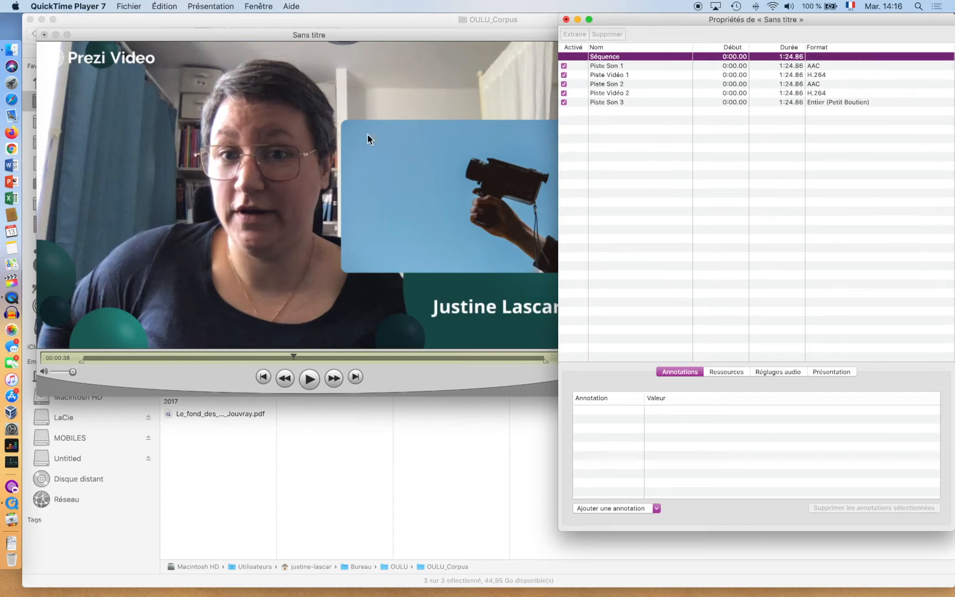
left_click(604, 77)
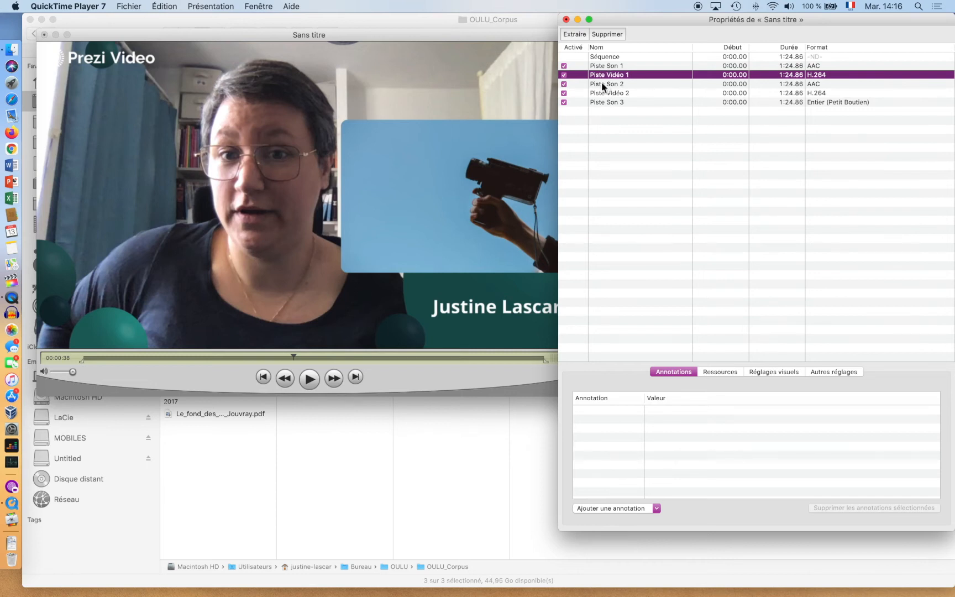
left_click(609, 93)
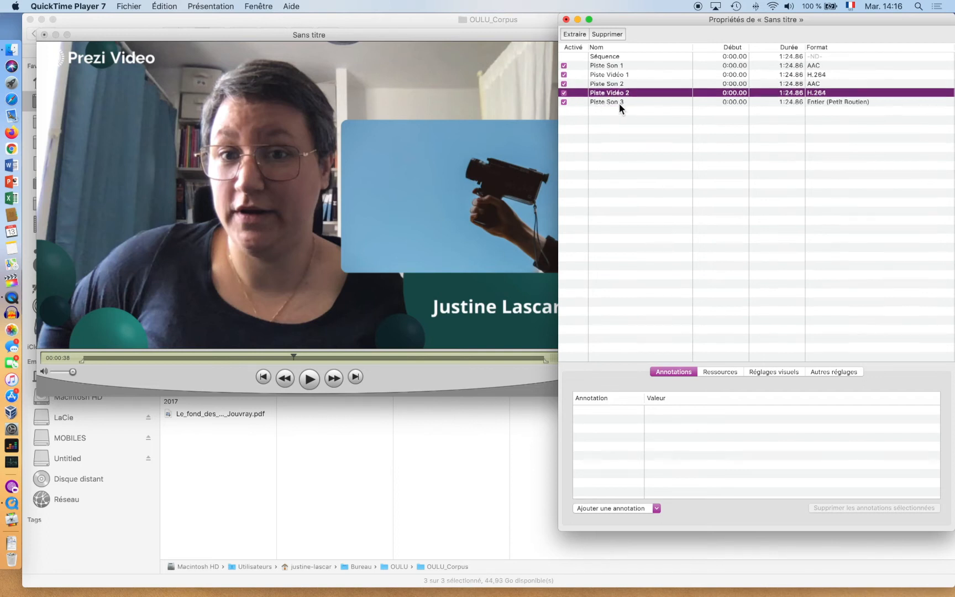
left_click(612, 74)
left_click(611, 74)
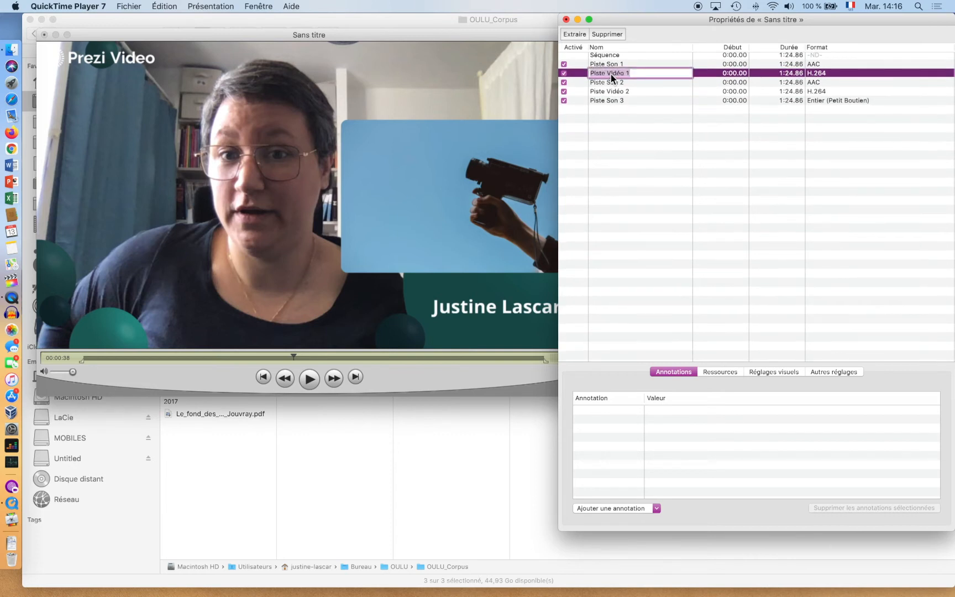
type("v")
left_click(619, 65)
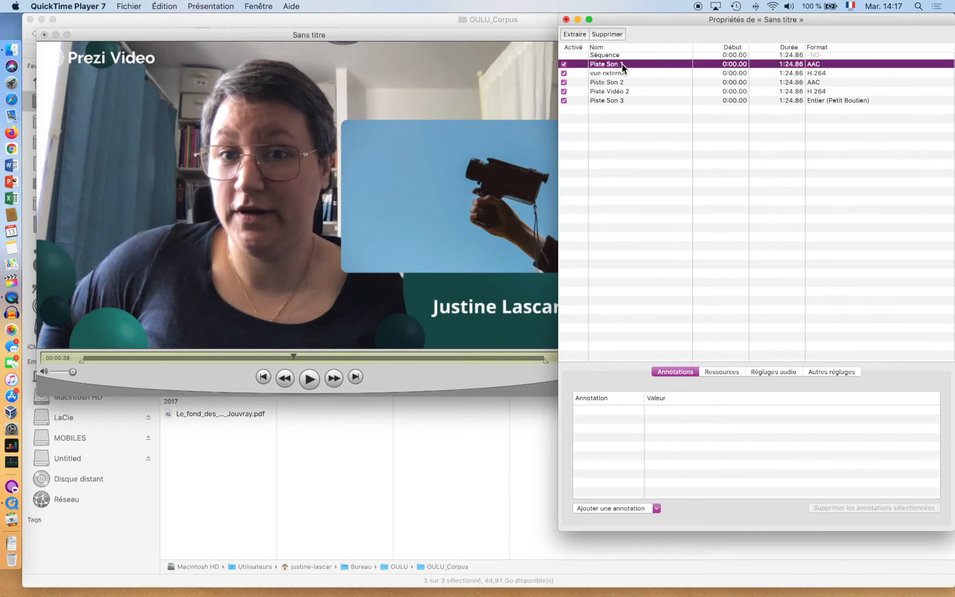
- Rename Piste Son 1 to 'son vue externe' and Piste Son 2 to 'son capture d'ecran'
left_click(622, 66)
type("son vue externe")
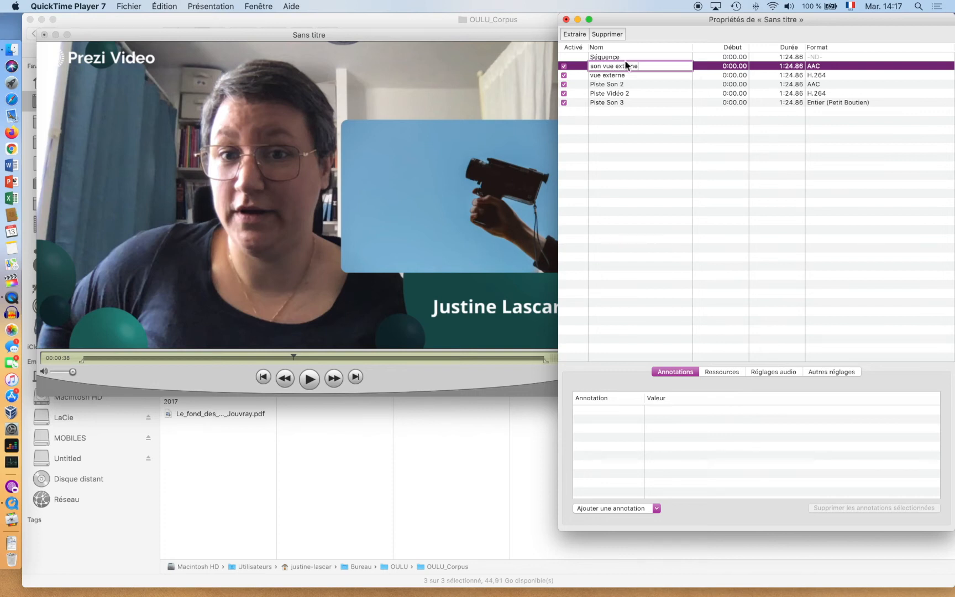
left_click(612, 85)
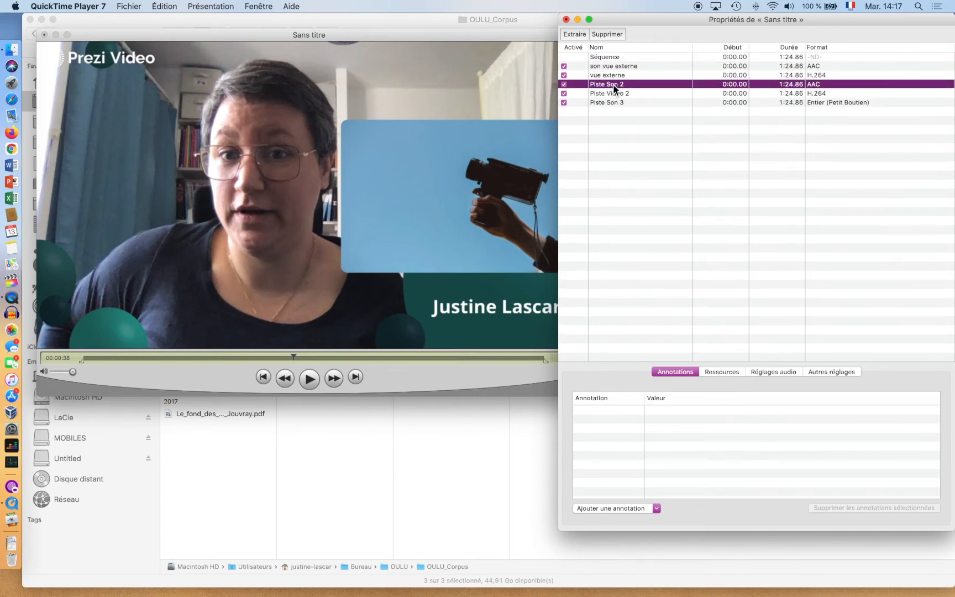
left_click(613, 85)
type("son capture")
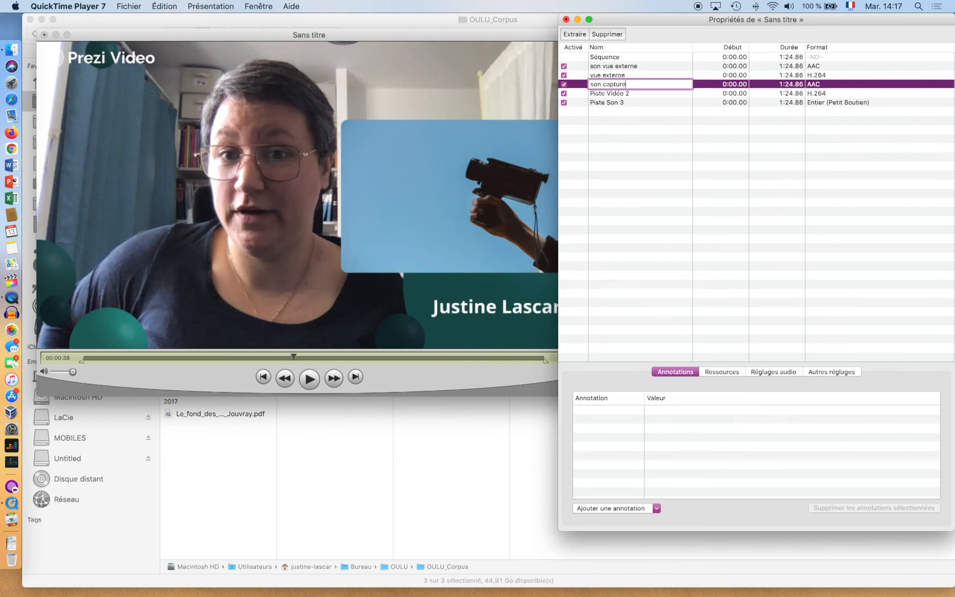
type("d'ecran")
left_click(614, 95)
- Rename Piste Vidéo 2 to 'vue capture ecran' and Piste Son 3 to 'audio iphone'
left_click(612, 93)
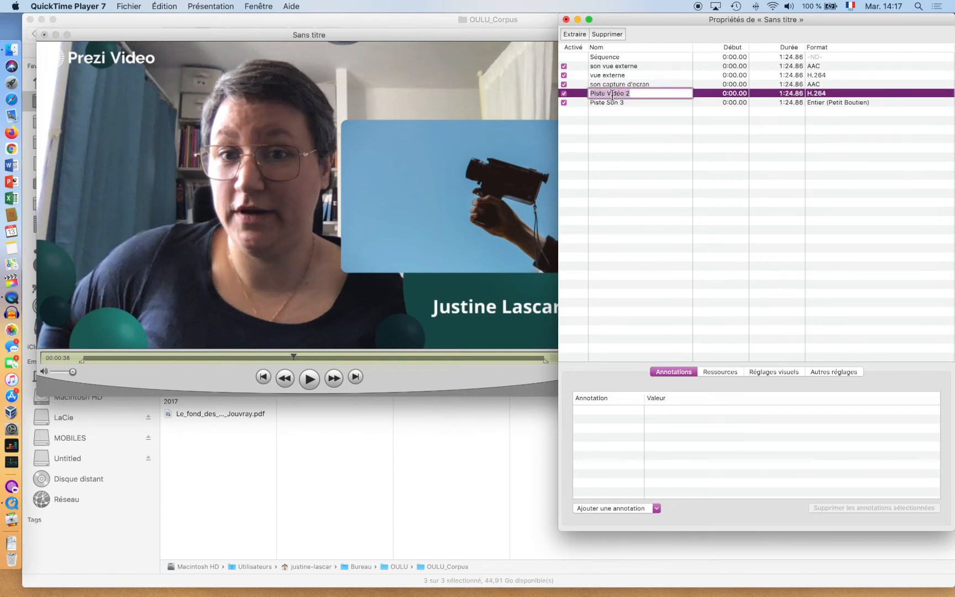
type("vue capture ecran")
left_click(608, 102)
left_click(608, 102)
type("audio iphoin")
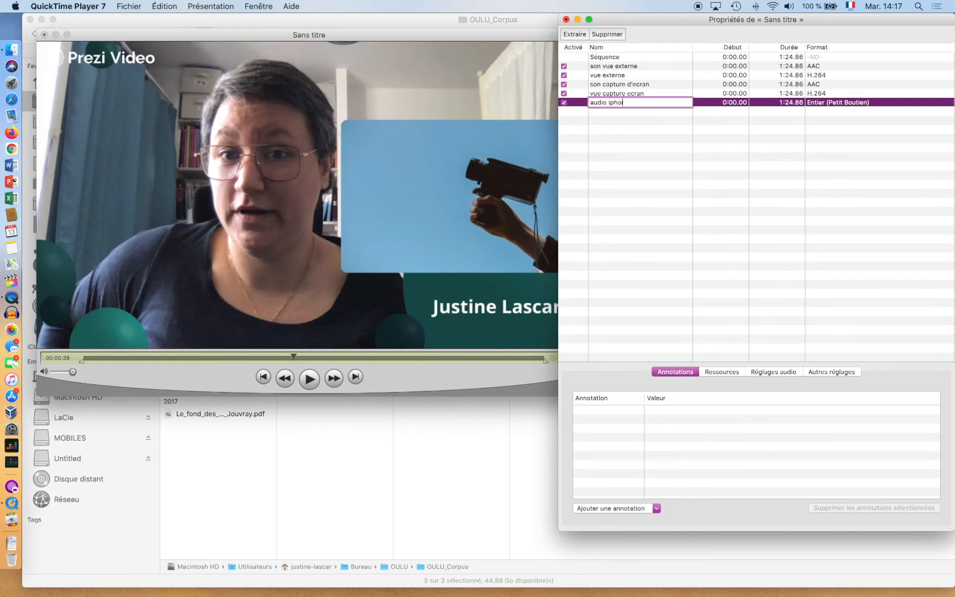
key("Return")
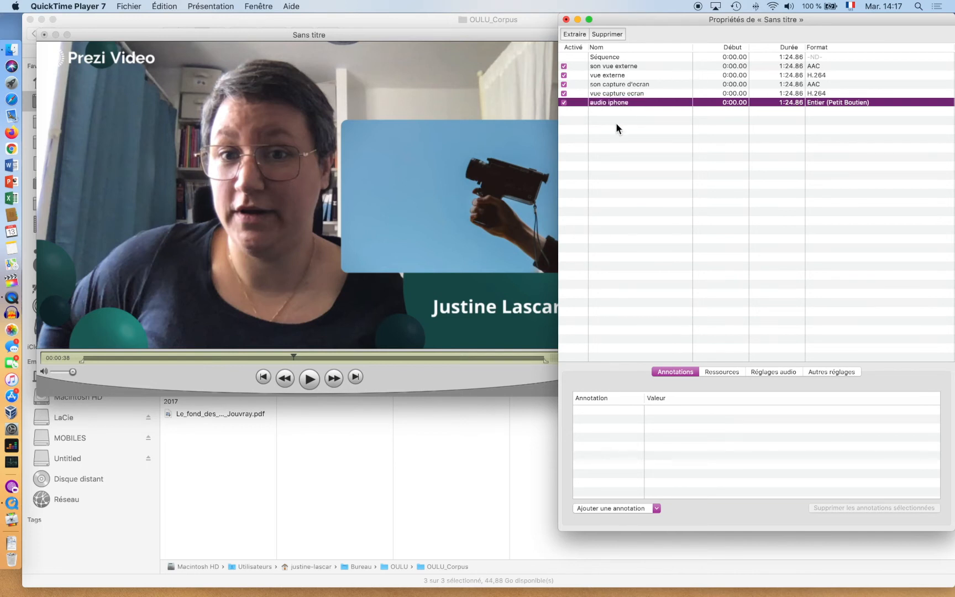
left_click(611, 93)
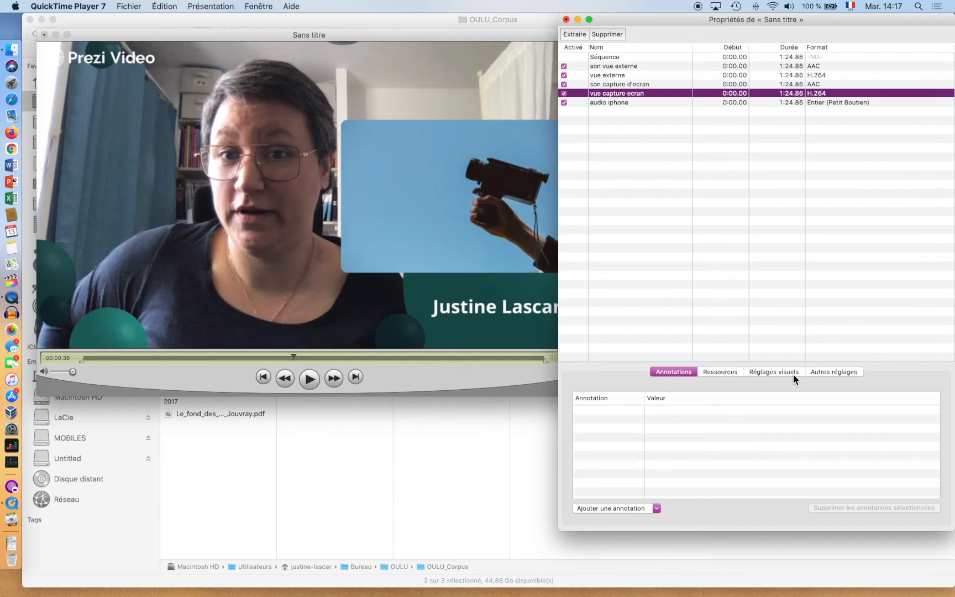
- Enter a 1080-pixel vertical offset for the vue capture ecran track in Réglages visuels
left_click(774, 372)
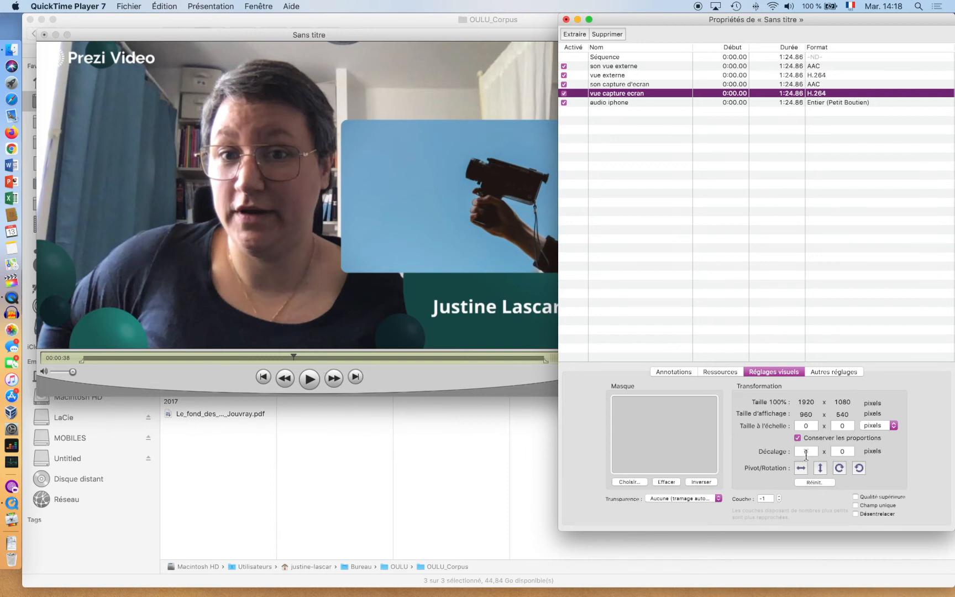
left_click(840, 453)
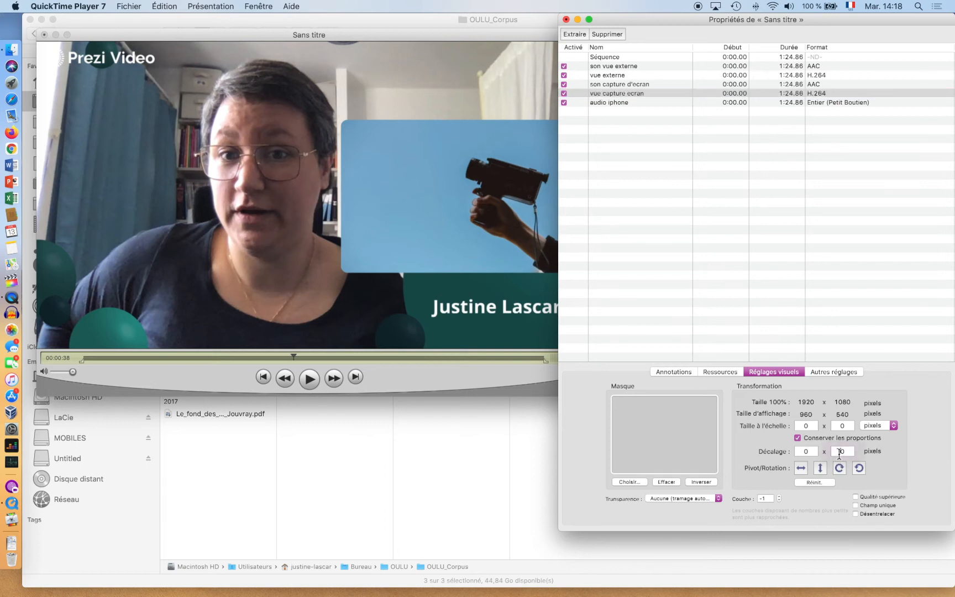
type("1080")
- Apply the 1080 vertical offset and view the stacked movie window
left_click(808, 451)
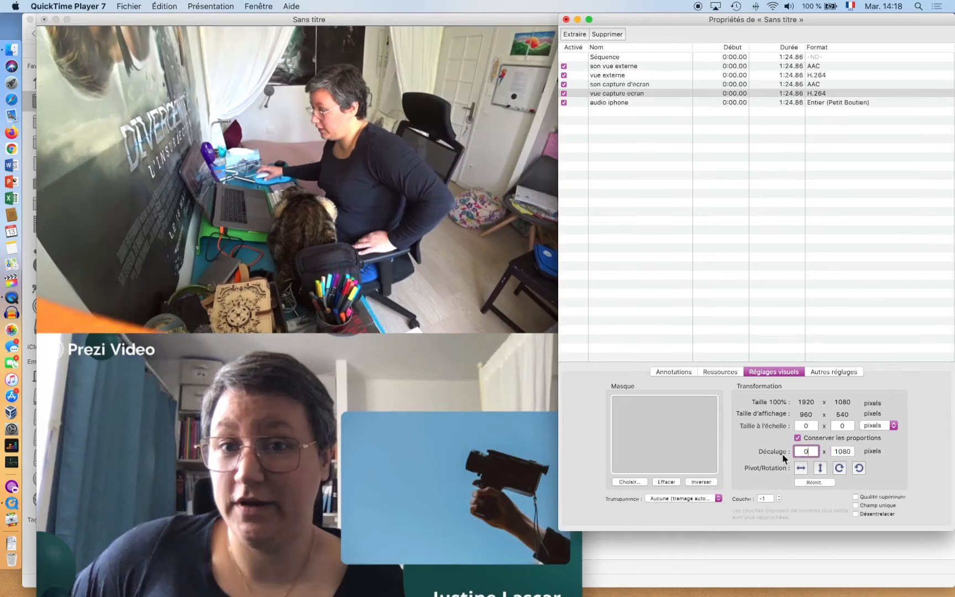
left_click(278, 389)
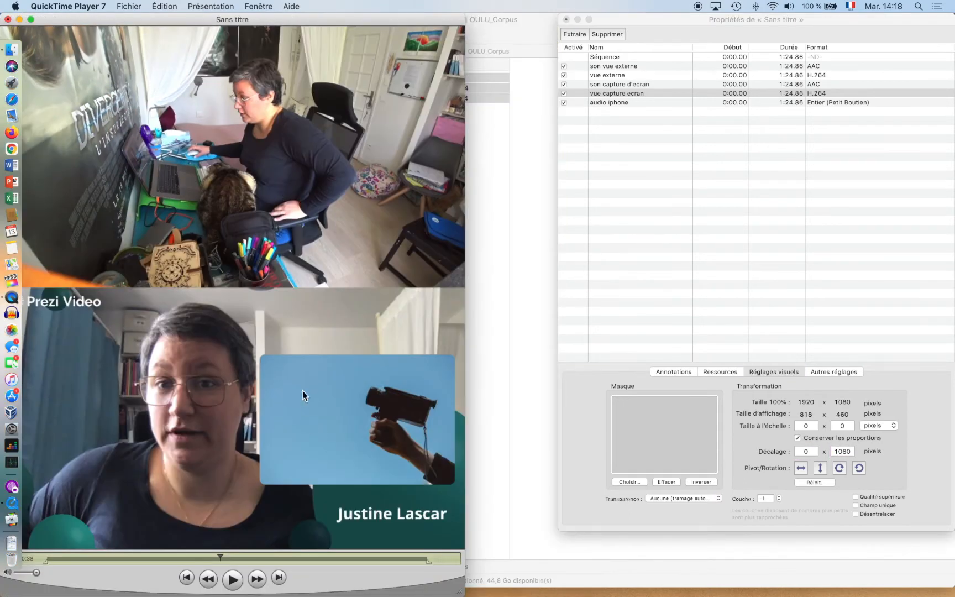
left_click_drag(238, 20, 291, 17)
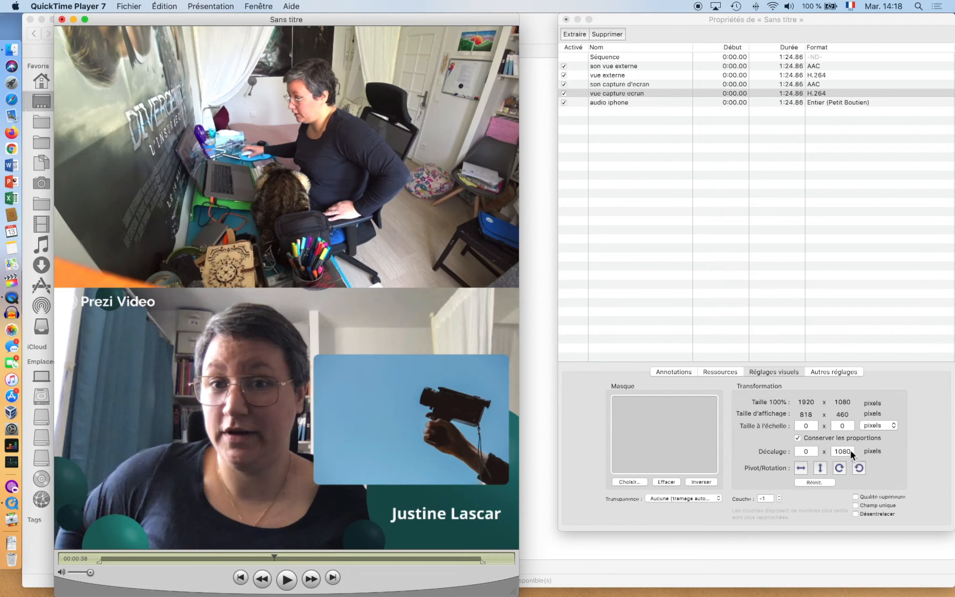
- Change the vue capture ecran offset to 0 vertical and 1920 horizontal
left_click(852, 452)
type("0")
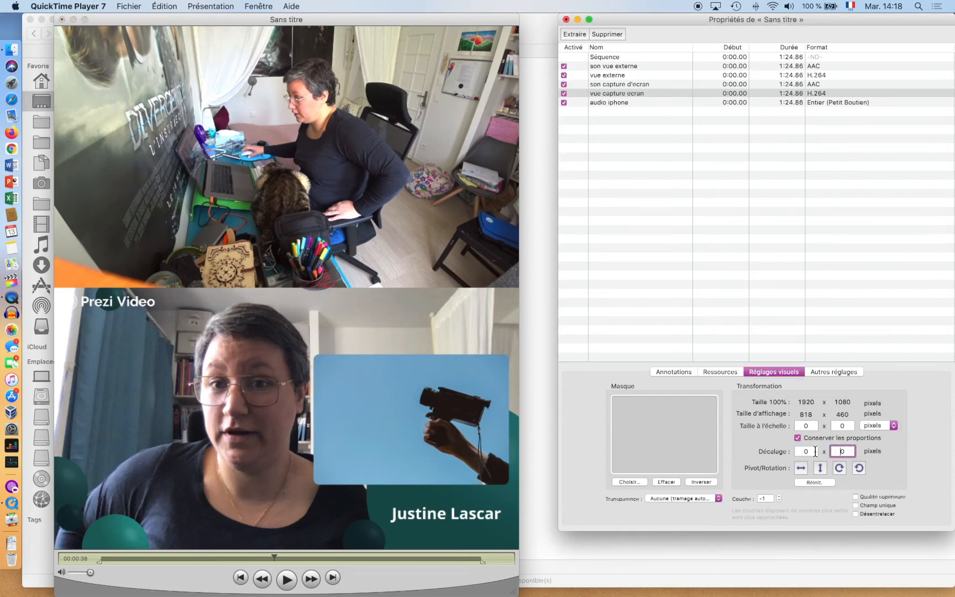
left_click(806, 452)
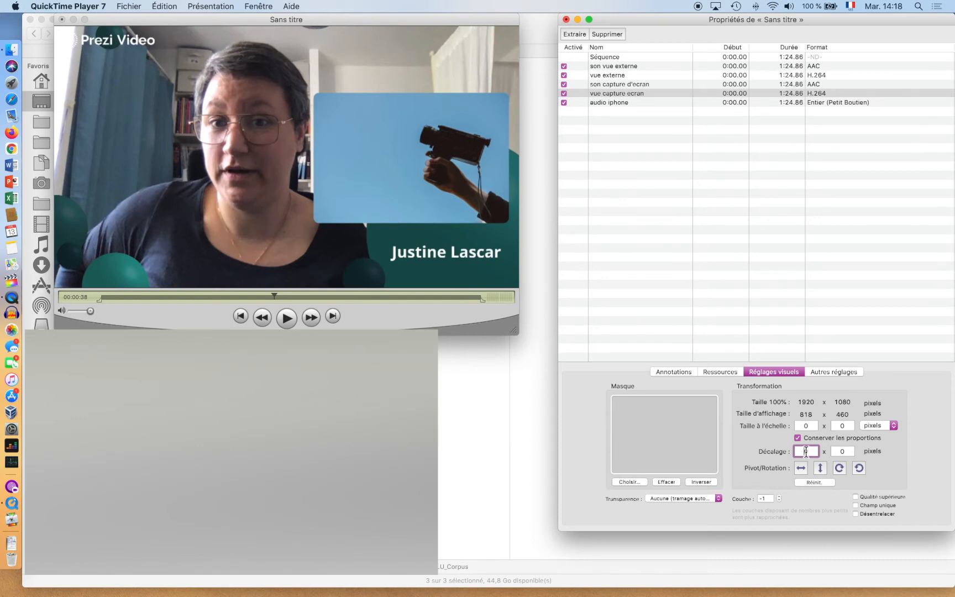
type("190")
type("20")
key("BackSpace")
left_click(849, 452)
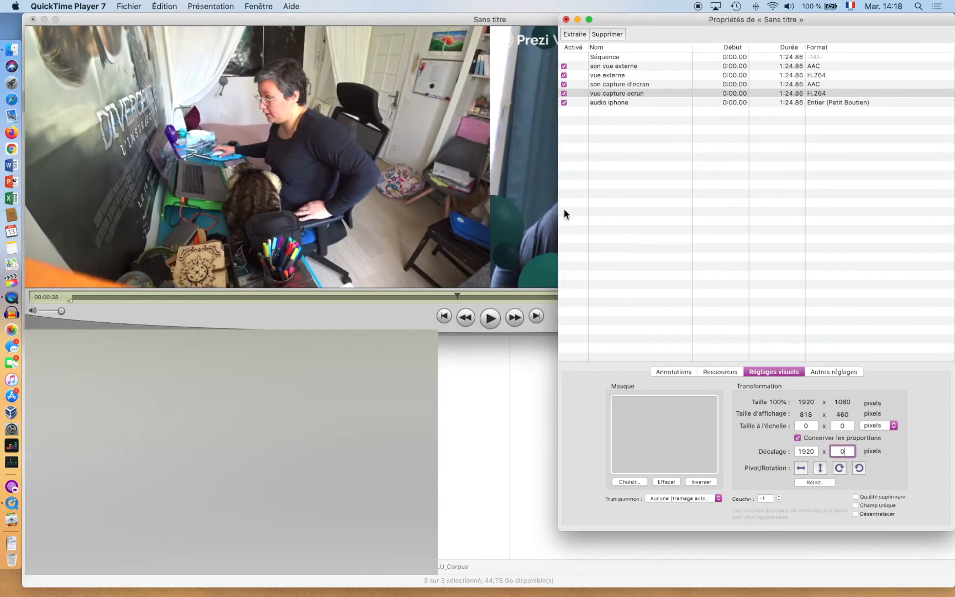
left_click_drag(671, 25, 712, 288)
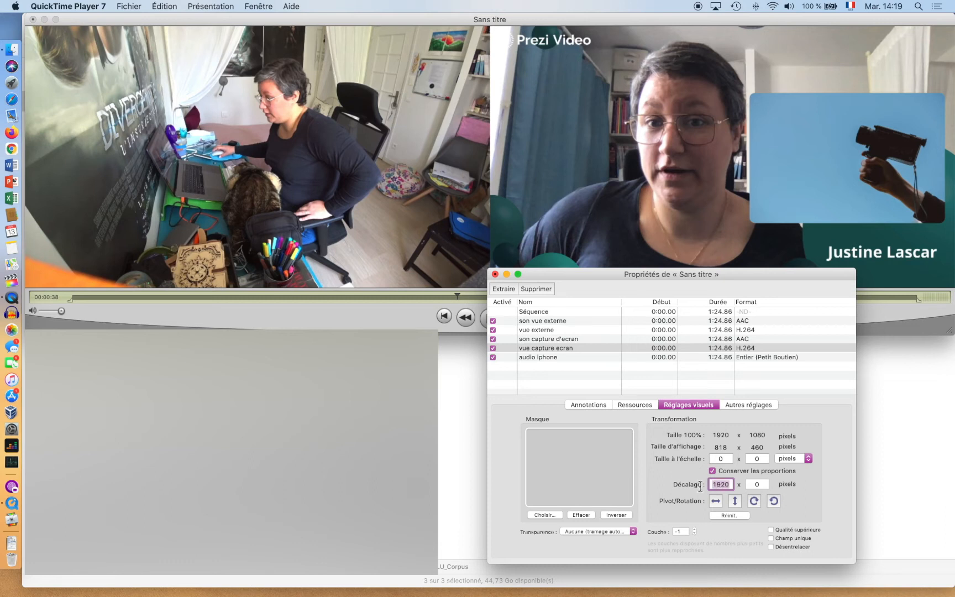
- Set the screen-capture track's X offset to 0 and the vue externe track's to 1920
type("0")
left_click(755, 485)
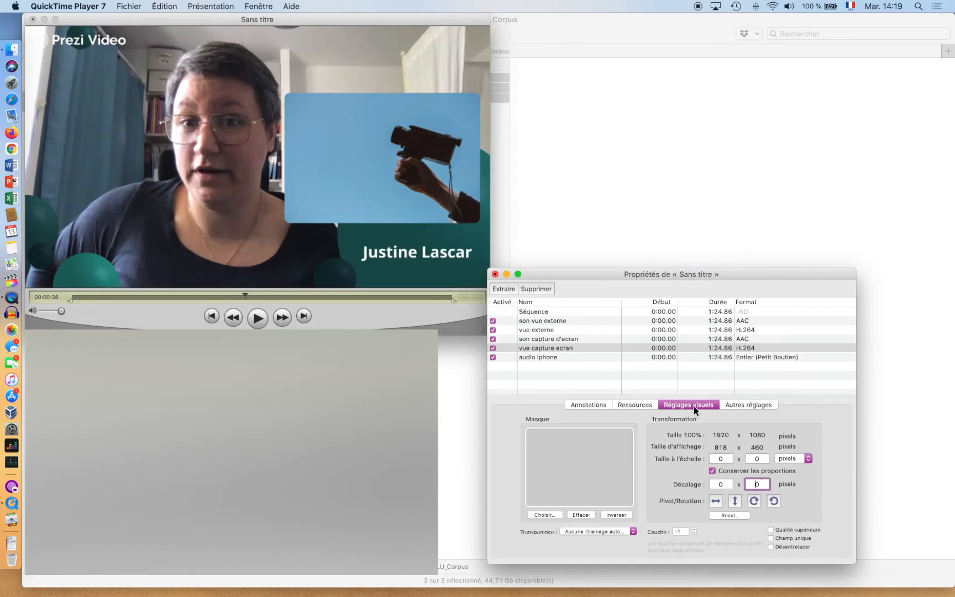
left_click(537, 330)
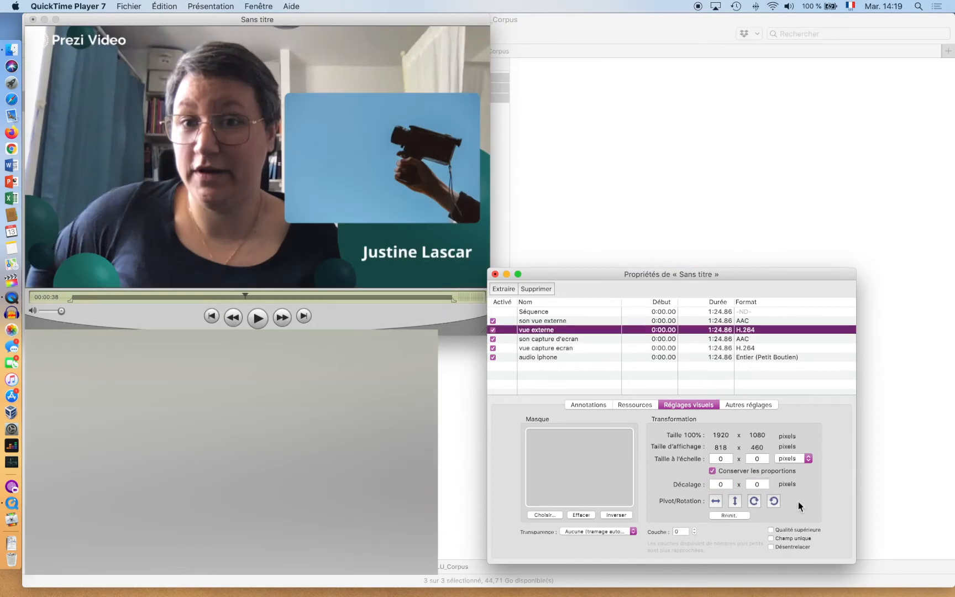
left_click(723, 489)
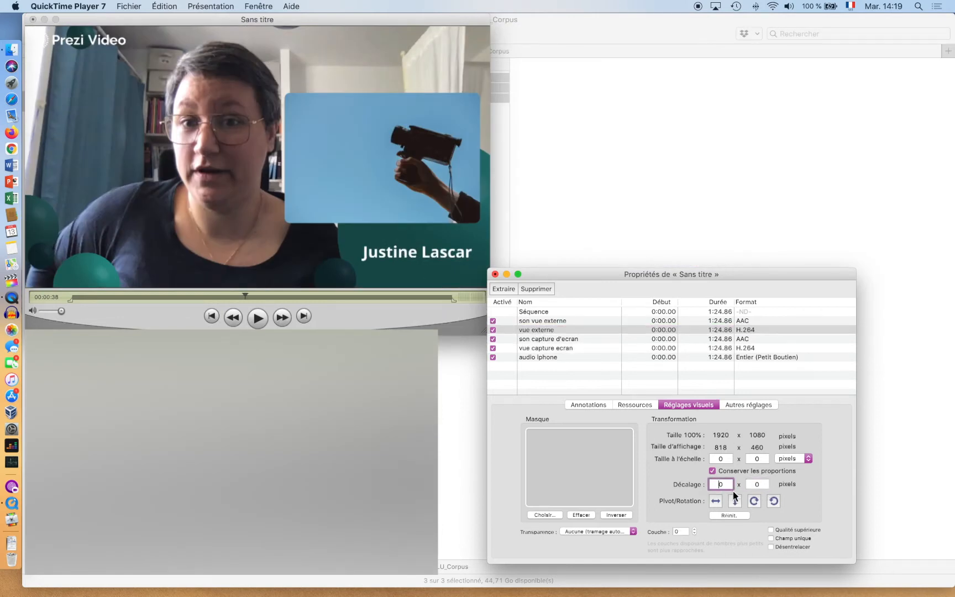
type("192")
key("Return")
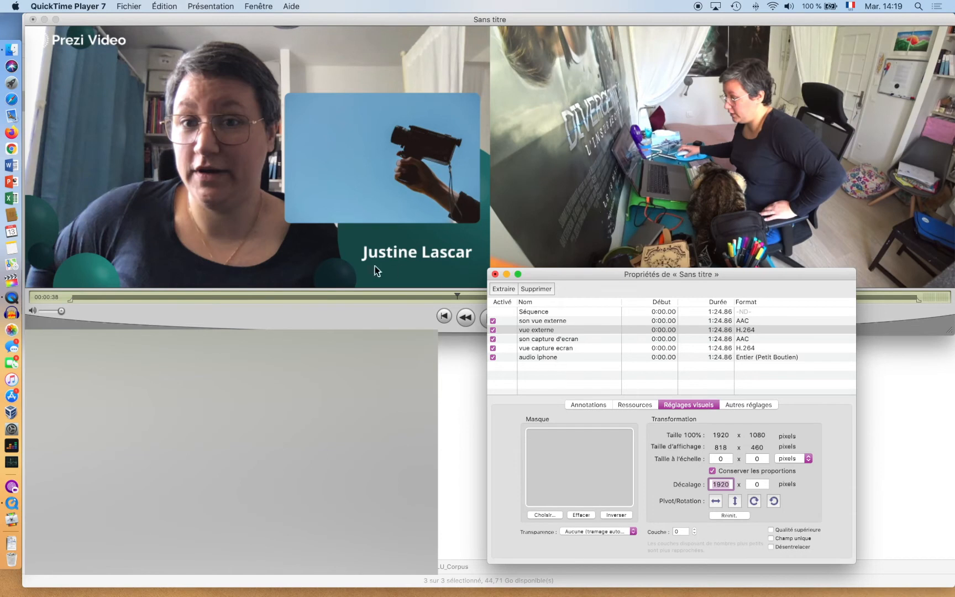
- Scrub the movie to check that both videos now sit side by side
left_click(371, 298)
left_click_drag(372, 297, 332, 279)
left_click_drag(575, 275, 586, 254)
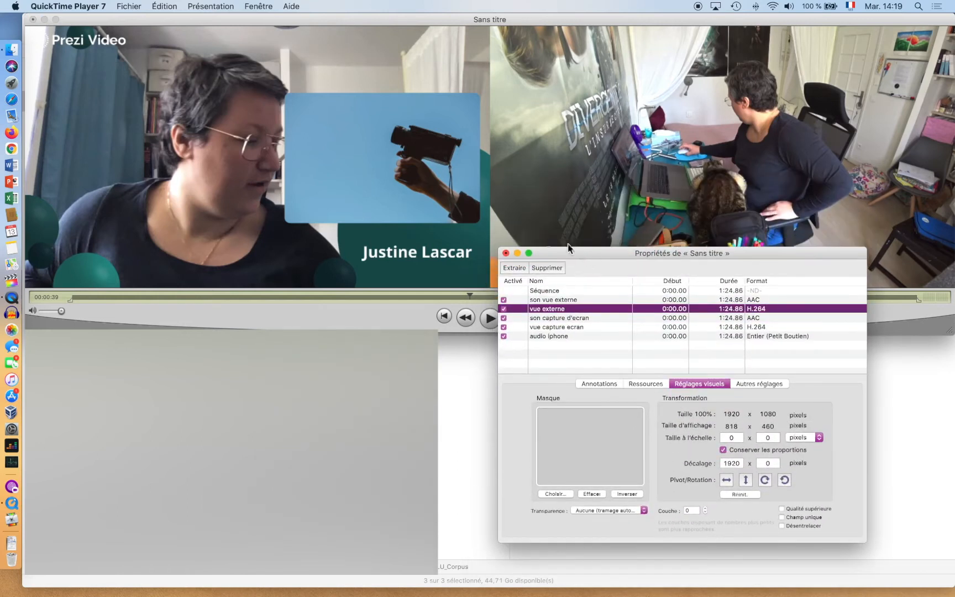
- Toggle the vue capture ecran video track off and back on, then preview playback briefly
left_click(504, 327)
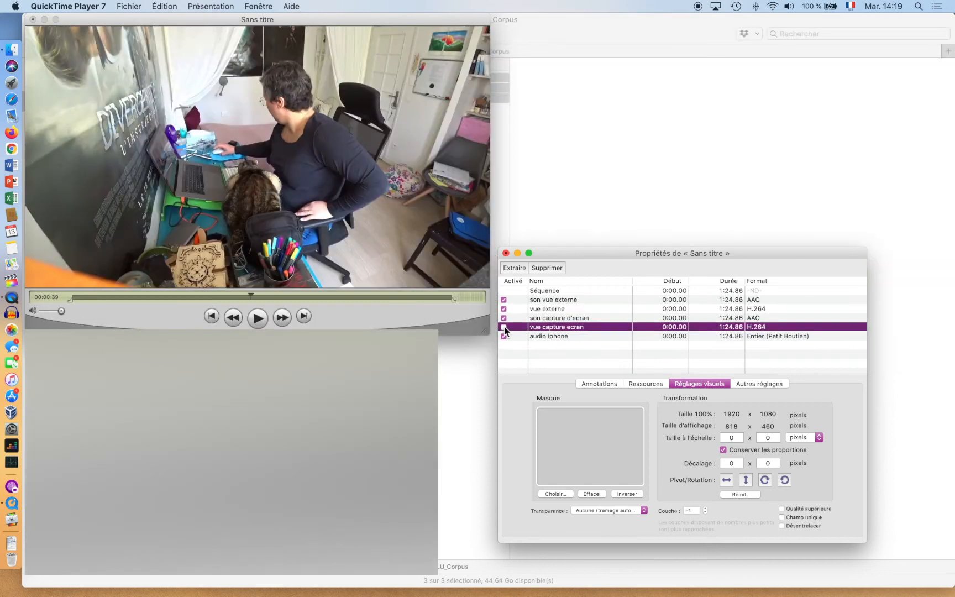
left_click(504, 327)
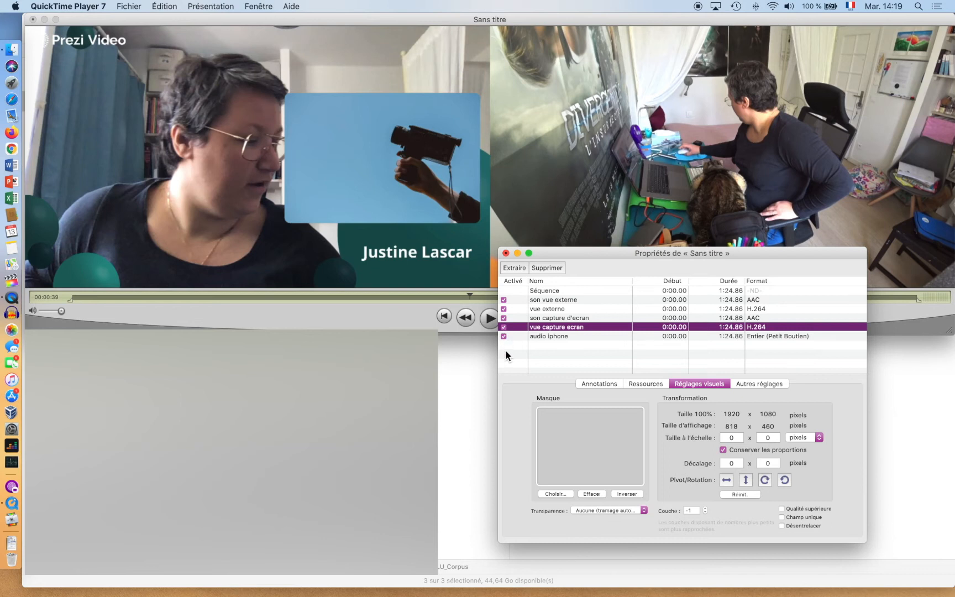
left_click(490, 318)
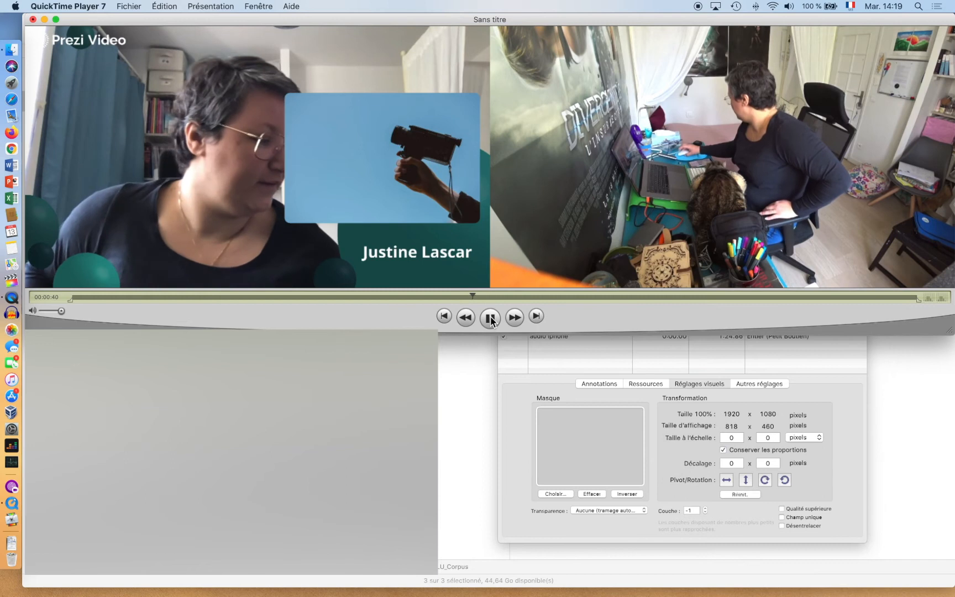
left_click(490, 318)
- Deactivate the son vue externe and son capture d'ecran audio tracks
left_click(561, 359)
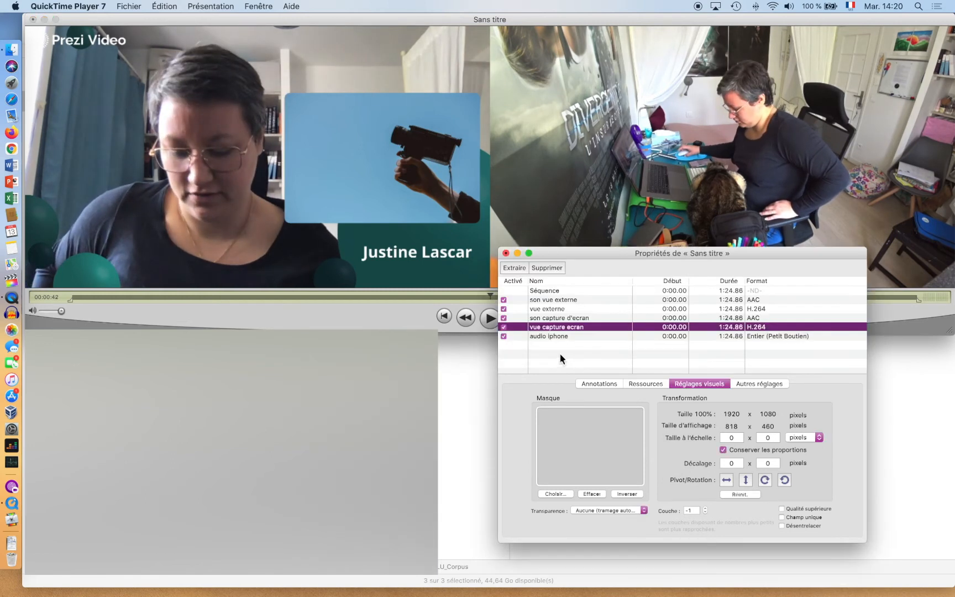
left_click(504, 300)
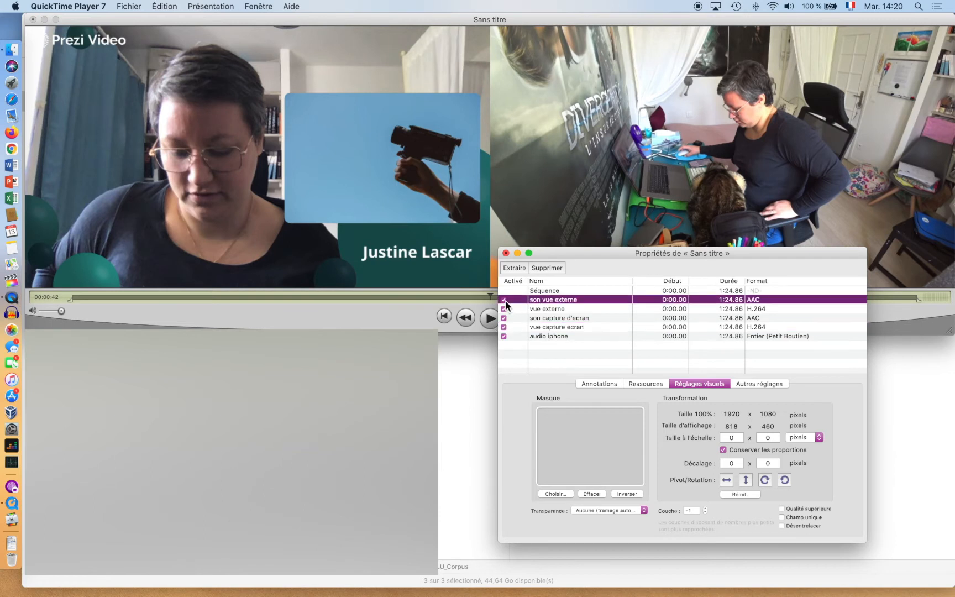
left_click(505, 319)
left_click(504, 319)
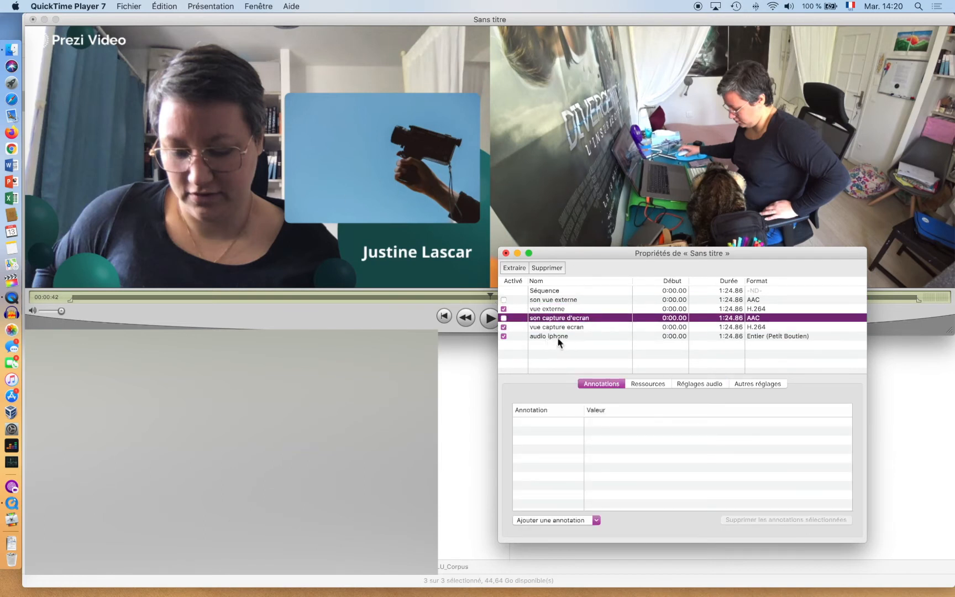
- Rewind a few seconds and play to confirm only the audio iphone sound remains
left_click(376, 313)
left_click_drag(490, 296, 474, 297)
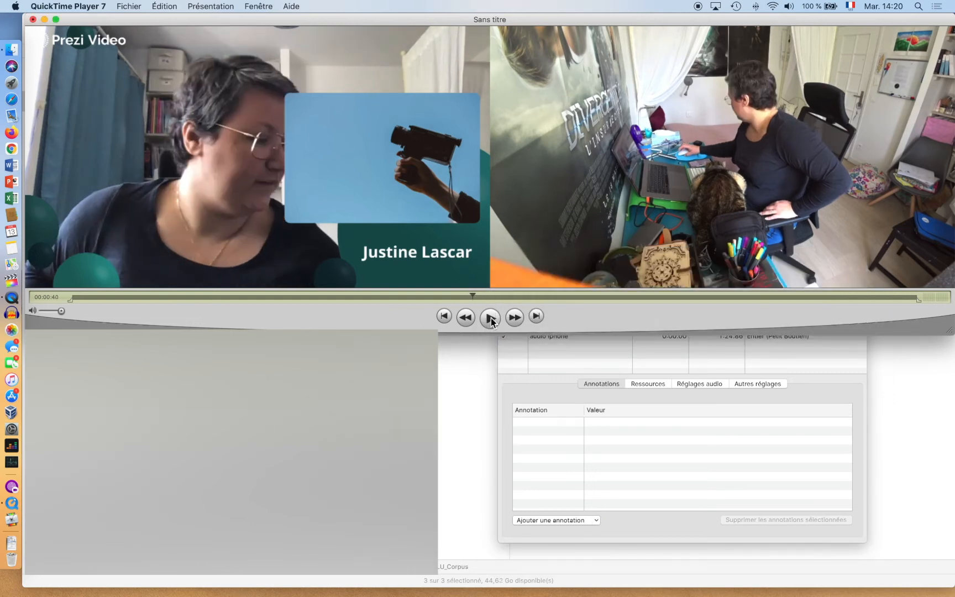
left_click(490, 319)
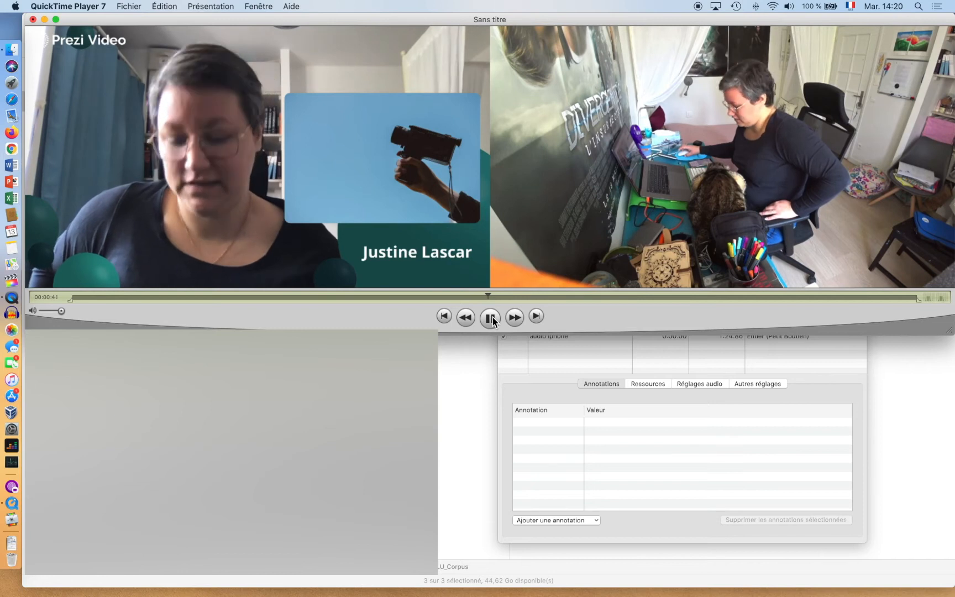
left_click(491, 318)
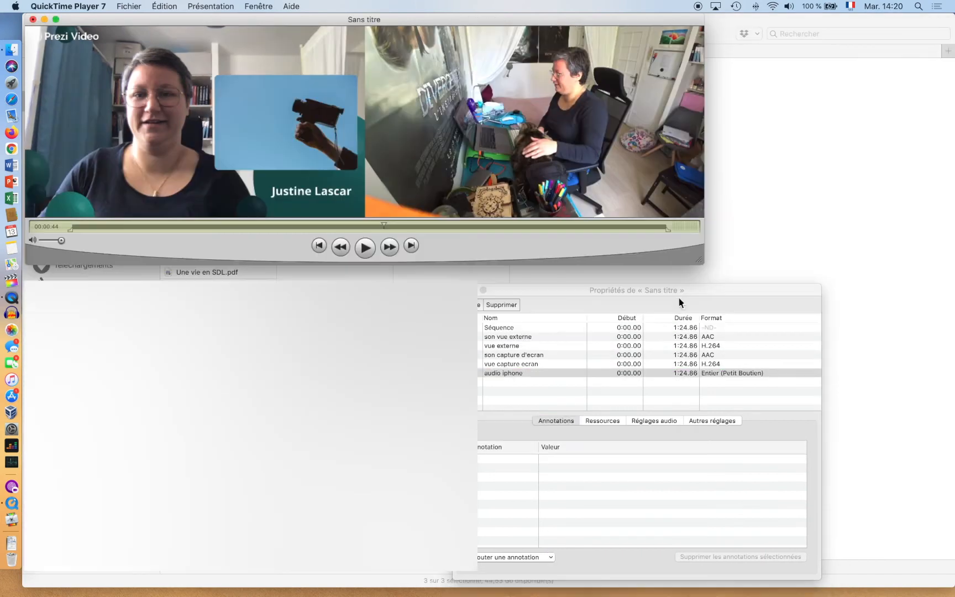
left_click_drag(705, 290, 704, 201)
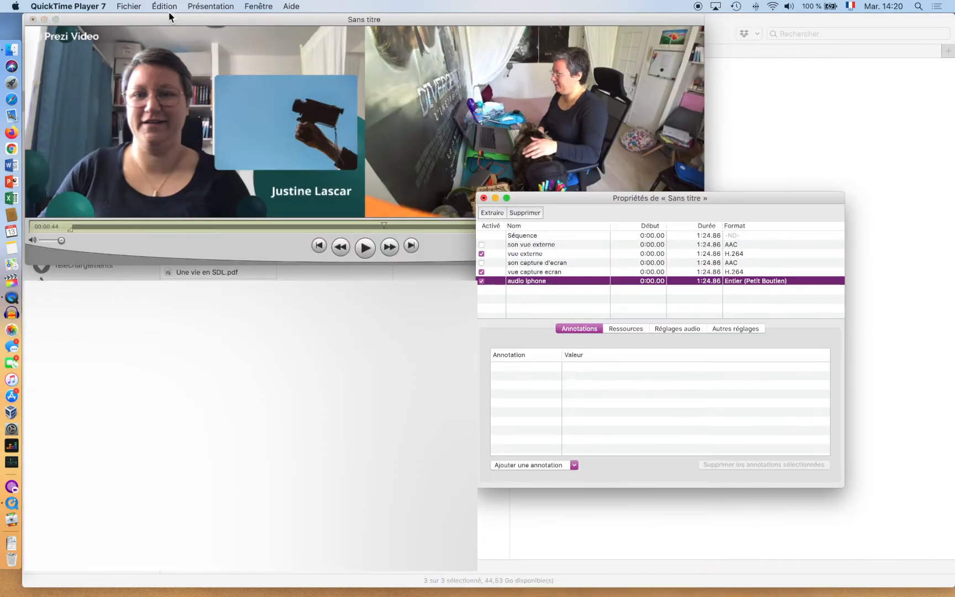
- Save the combined movie as self-contained Cat_Video_VM.mov in Bureau > OULU > Corpus_EN
left_click(129, 7)
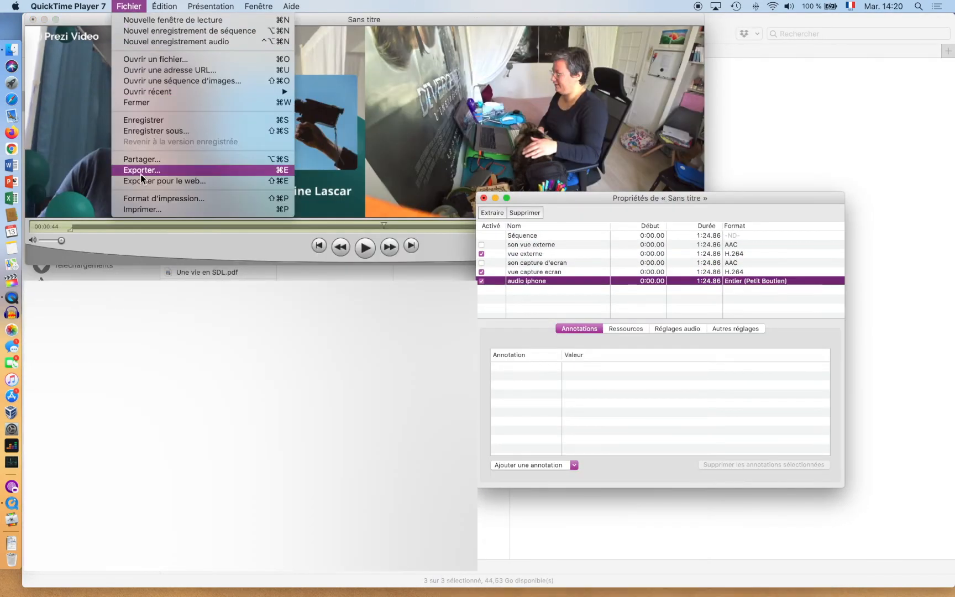
left_click(147, 122)
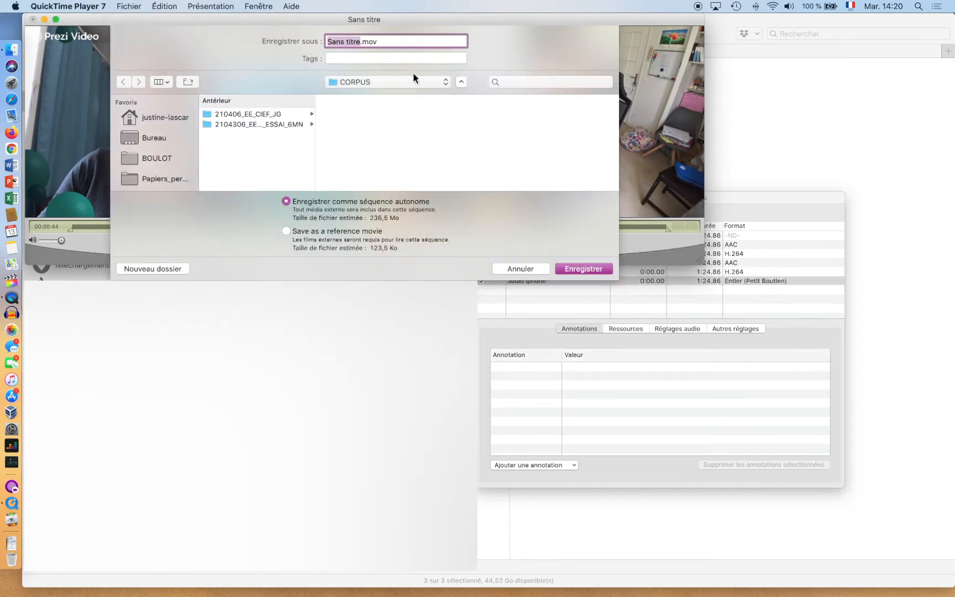
left_click(153, 141)
scroll(252, 130, "down", 5)
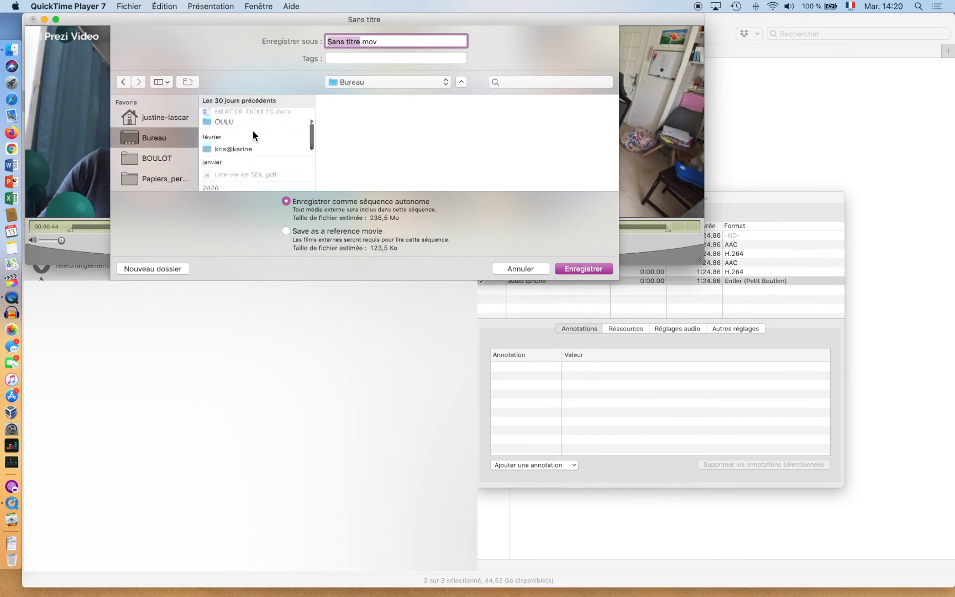
left_click(237, 113)
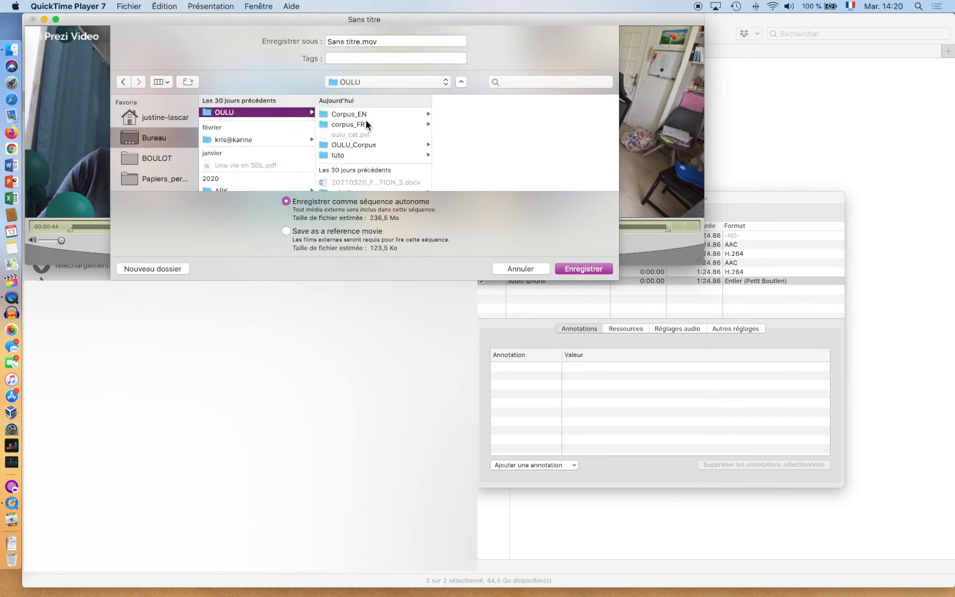
left_click(362, 115)
left_click(470, 115)
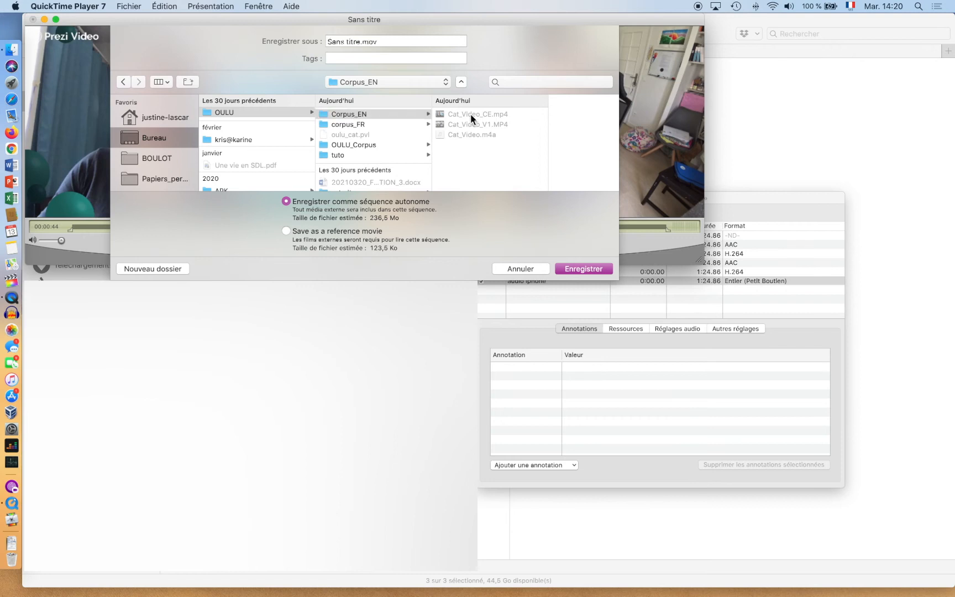
left_click_drag(366, 43, 375, 42)
type("VM")
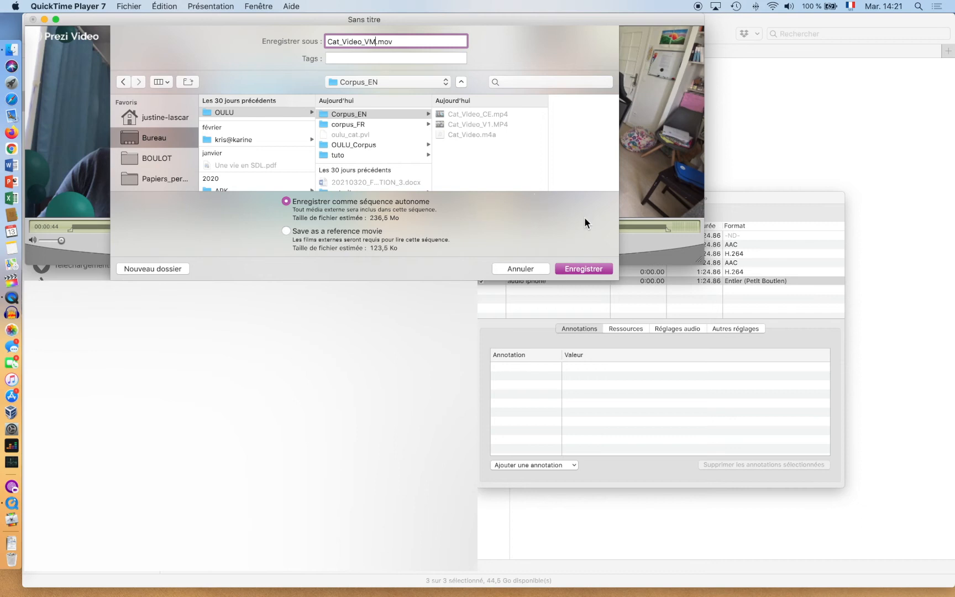
left_click(594, 267)
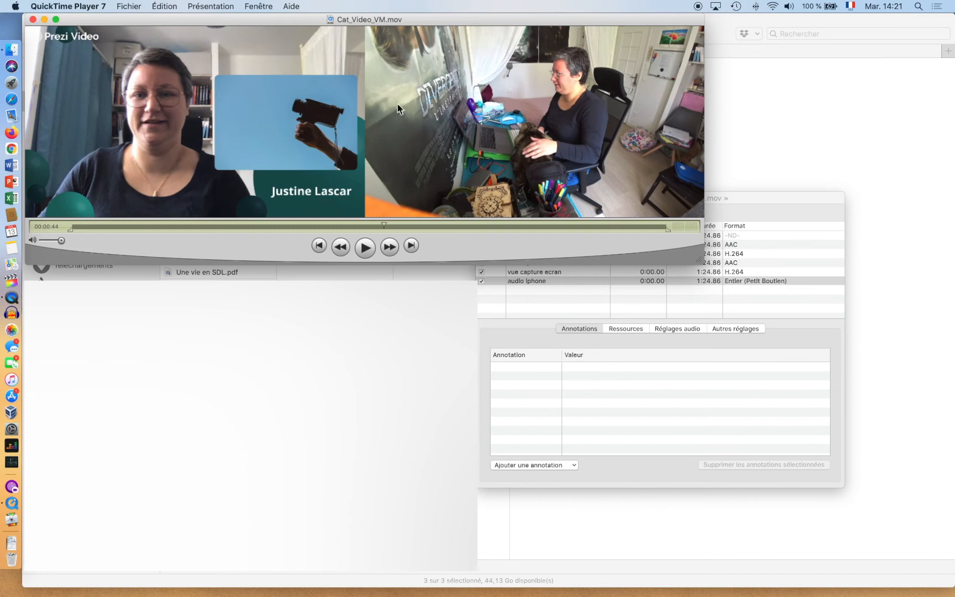
- After the save finishes, bring up the properties window and return to the OULU_Corpus Finder window
key("super+j")
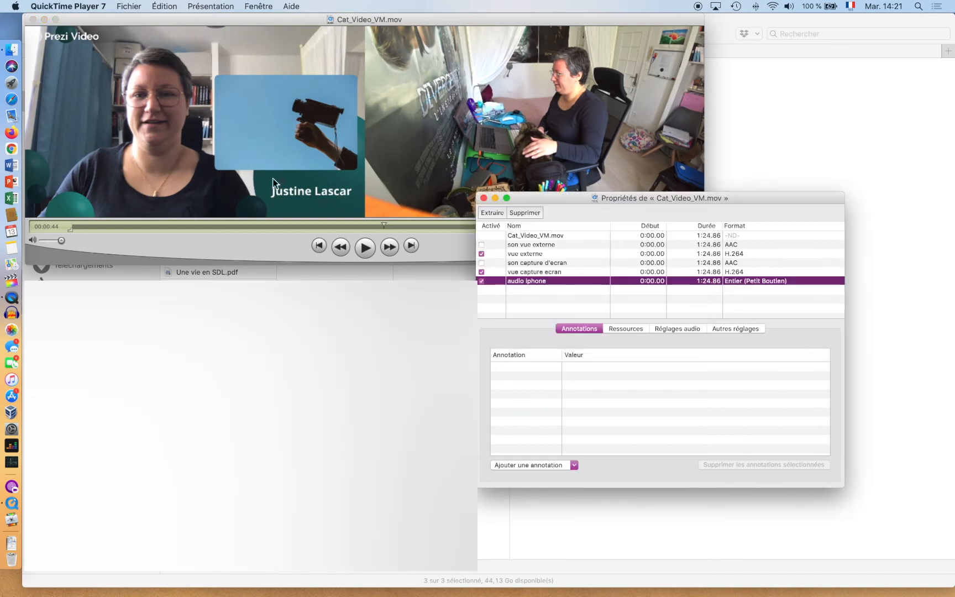
left_click(423, 280)
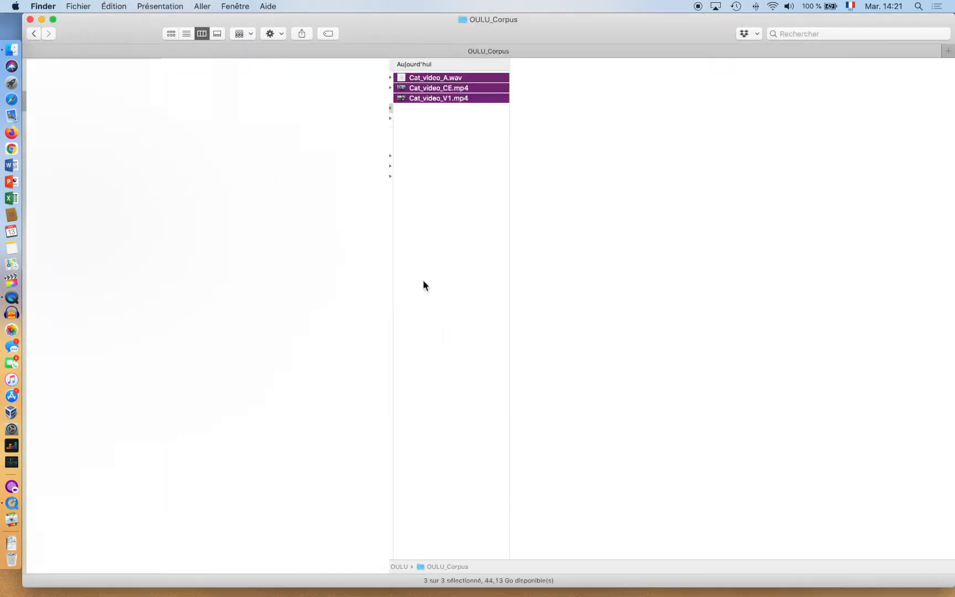
- Open Cat_Video_VM.mov with VLC.app from its Finder context menu
right_click(425, 108)
mouse_move(572, 125)
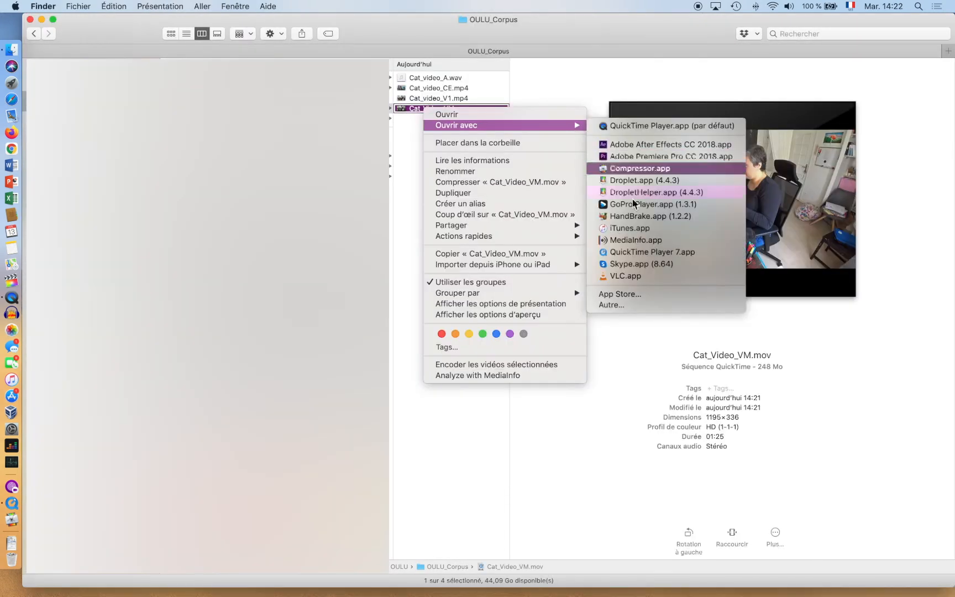
left_click(634, 276)
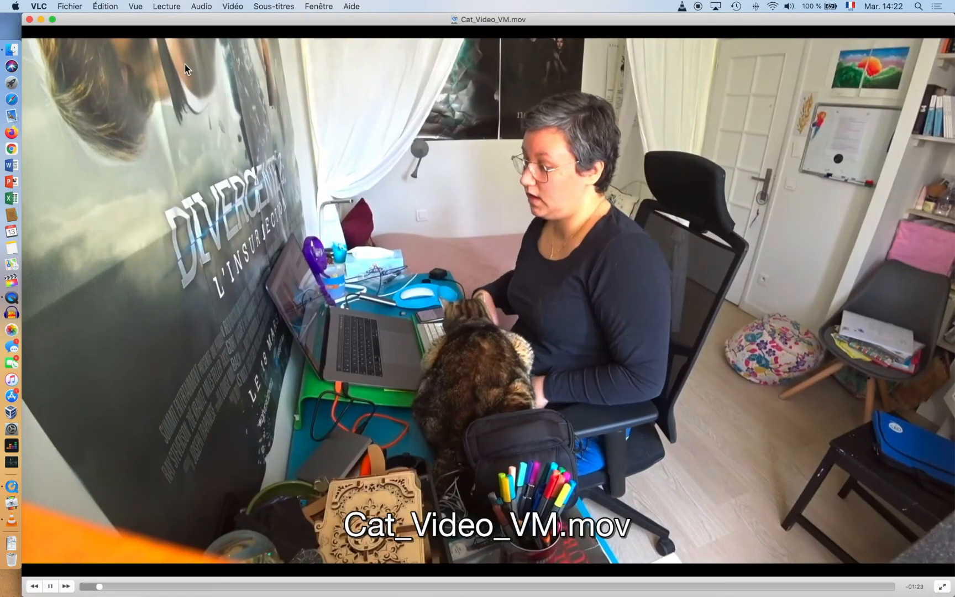
- In VLC, switch the video track to vue externe and reopen the Vidéo menu to review tracks
left_click(233, 6)
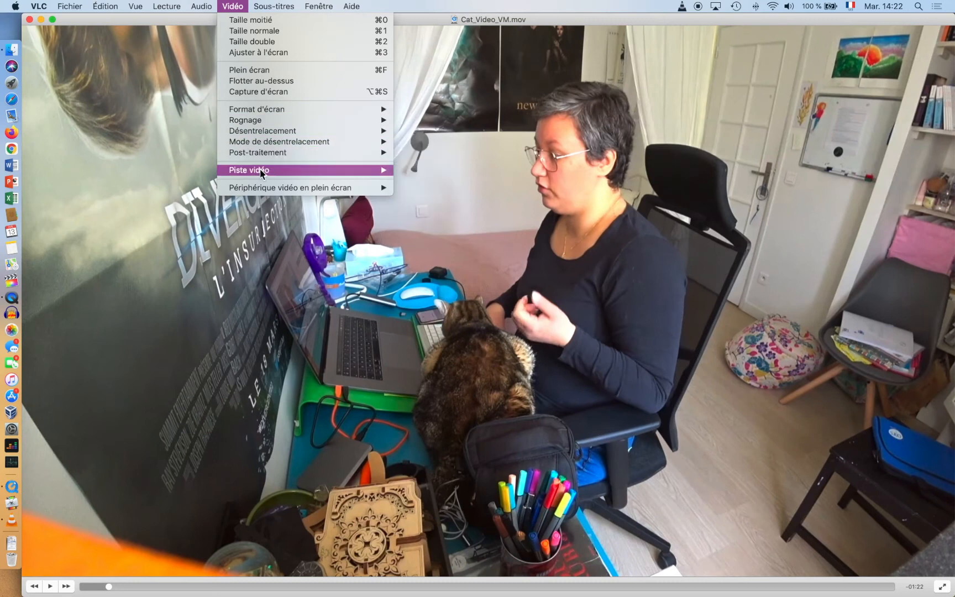
mouse_move(265, 170)
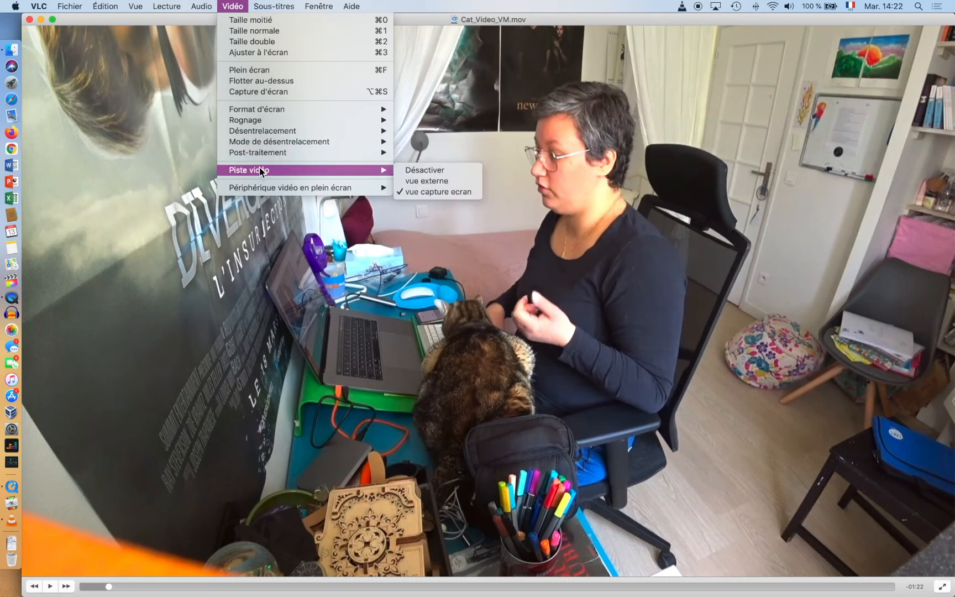
left_click(416, 181)
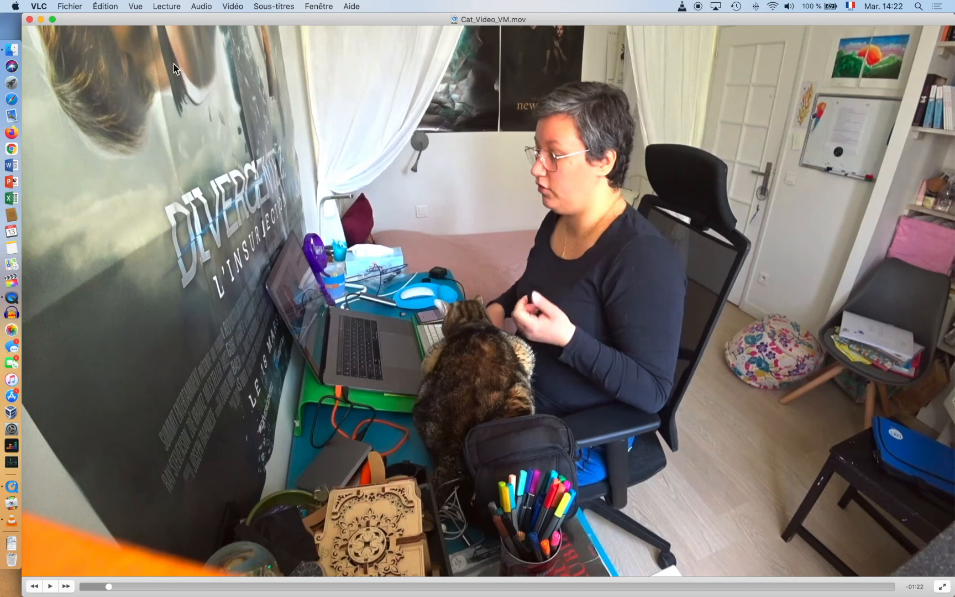
left_click(239, 7)
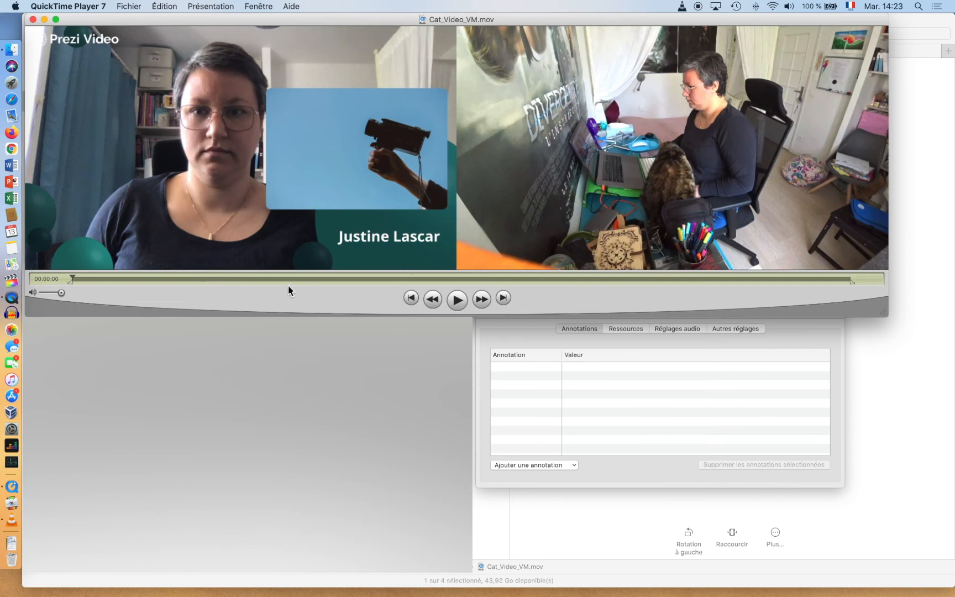
- Set the excerpt's in-point around 00:00:44, adjusting frame by frame
left_click_drag(281, 281, 488, 280)
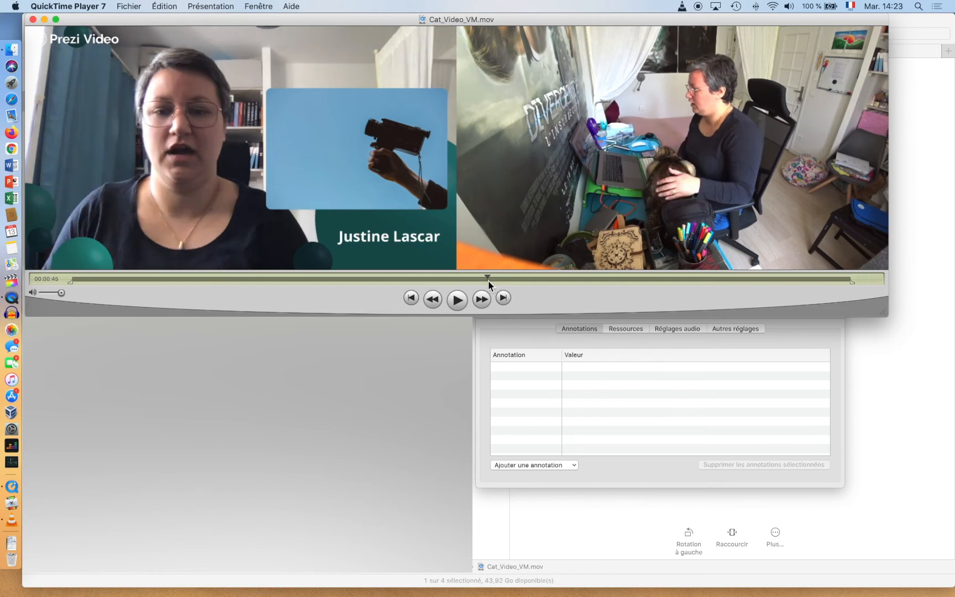
key("Left")
key("Left")
key("Left")
key("Left")
key("Left")
key("Left")
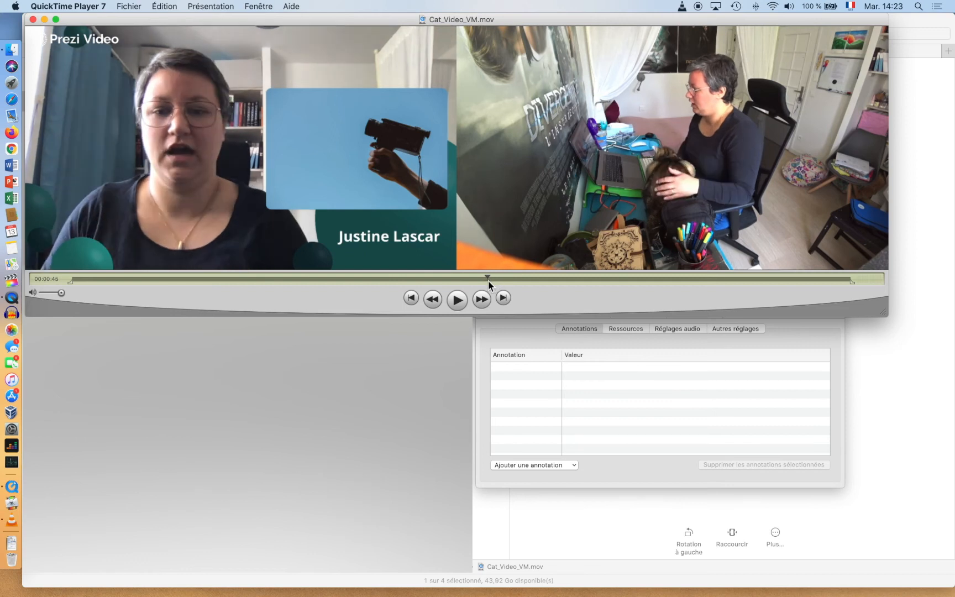
key("Left")
key("Left")
key("Left")
key("Left")
key("Left")
key("Left")
key("Left")
key("Left")
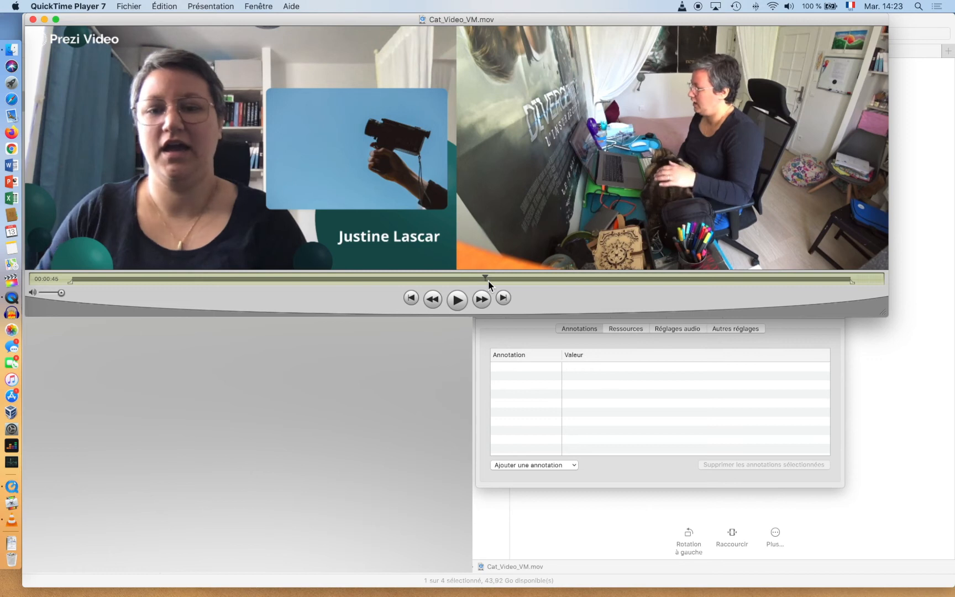
key("Left")
key("Left")
key("Left")
key("Left")
key("Left")
key("Left")
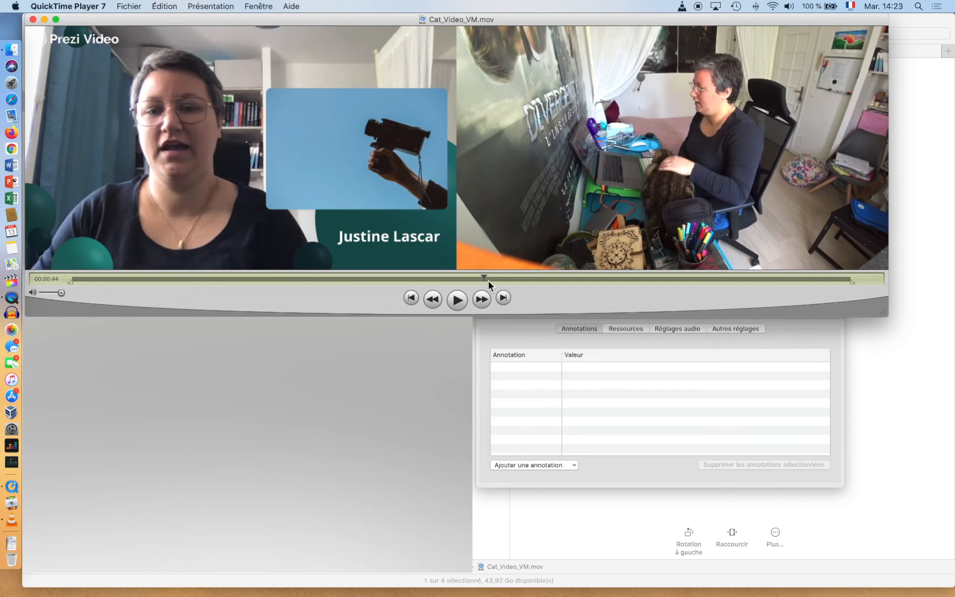
key("Left")
key("Left")
key("Left")
key("Left")
key("Left")
key("Left")
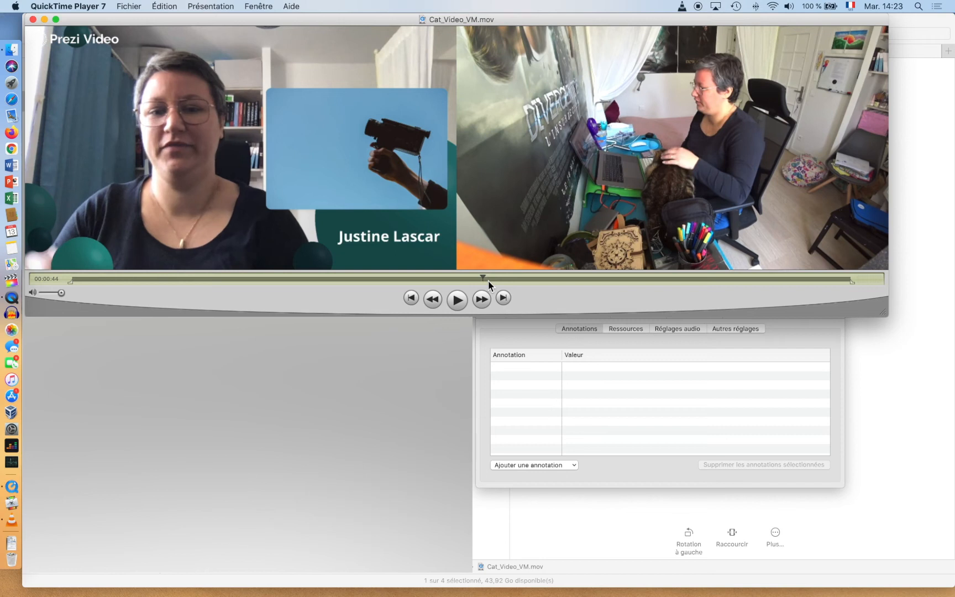
key("Left")
key("Left")
key("Left")
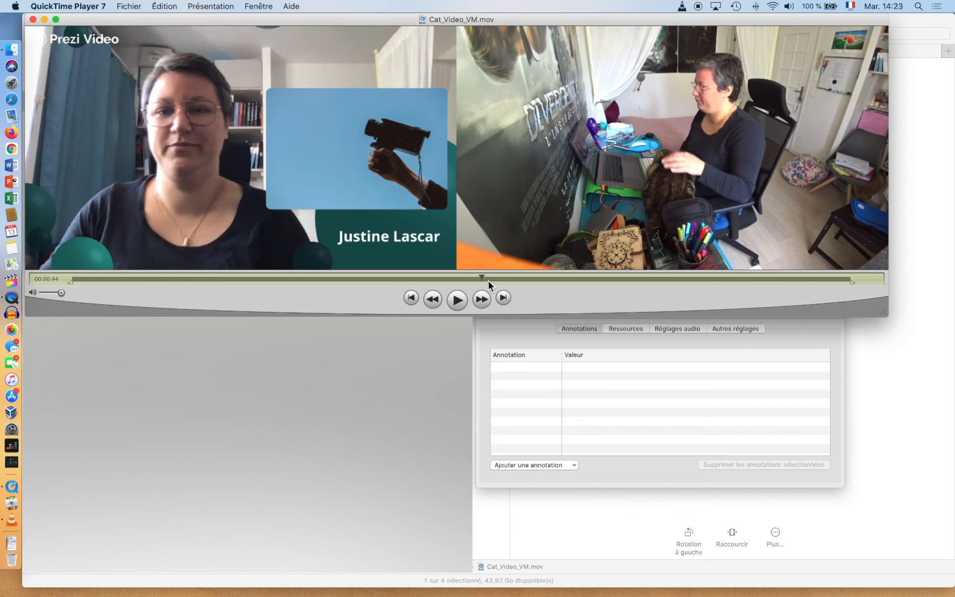
key("Right")
key("Right")
key("Right")
key("Right")
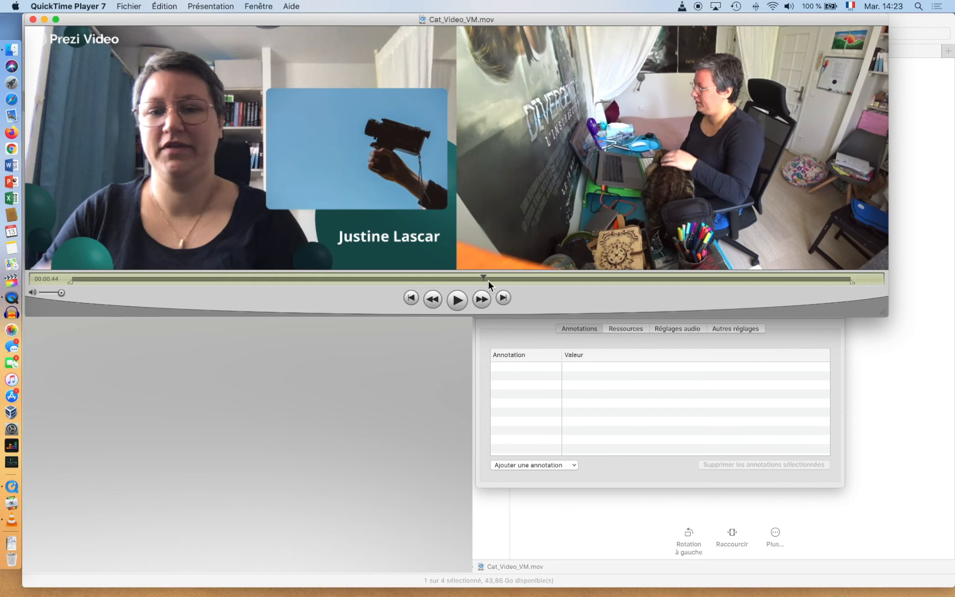
key("i")
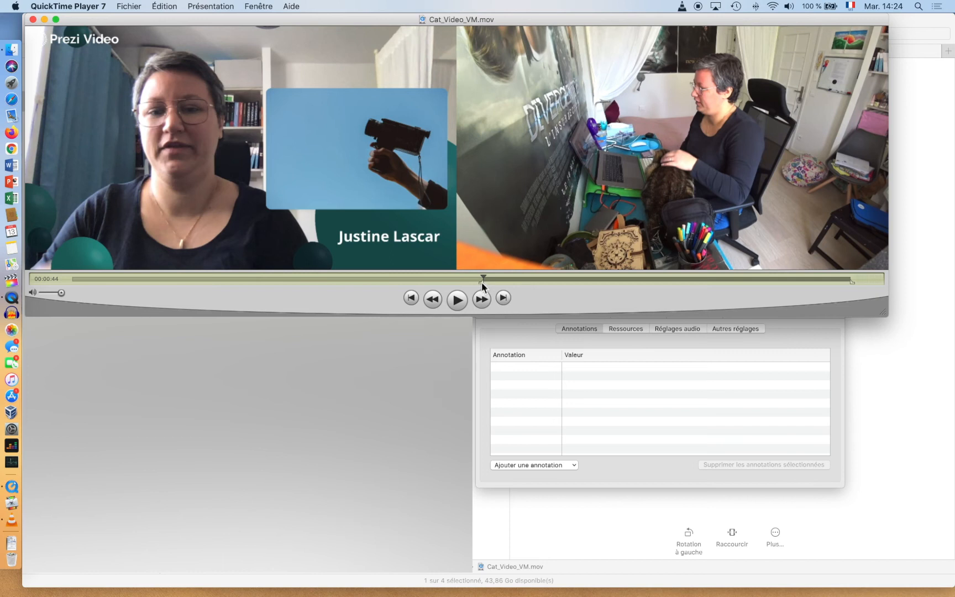
- Set the excerpt's out-point at 00:01:06
left_click_drag(485, 277, 687, 287)
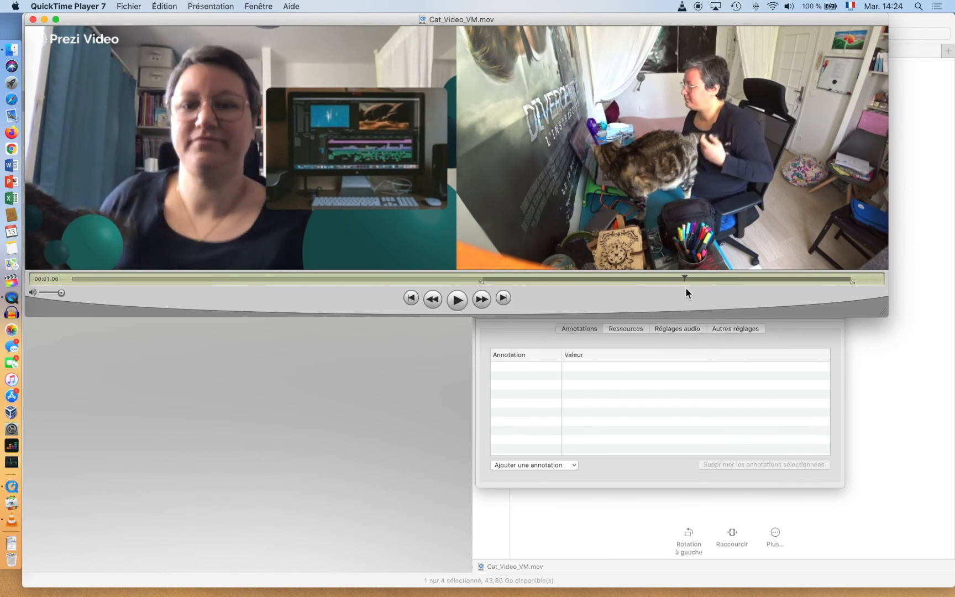
key("o")
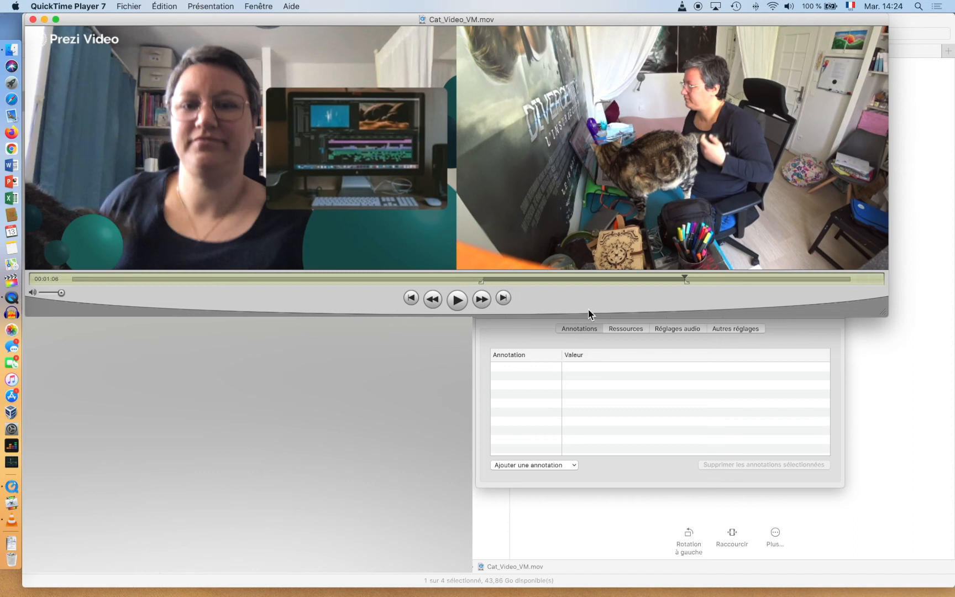
left_click(167, 8)
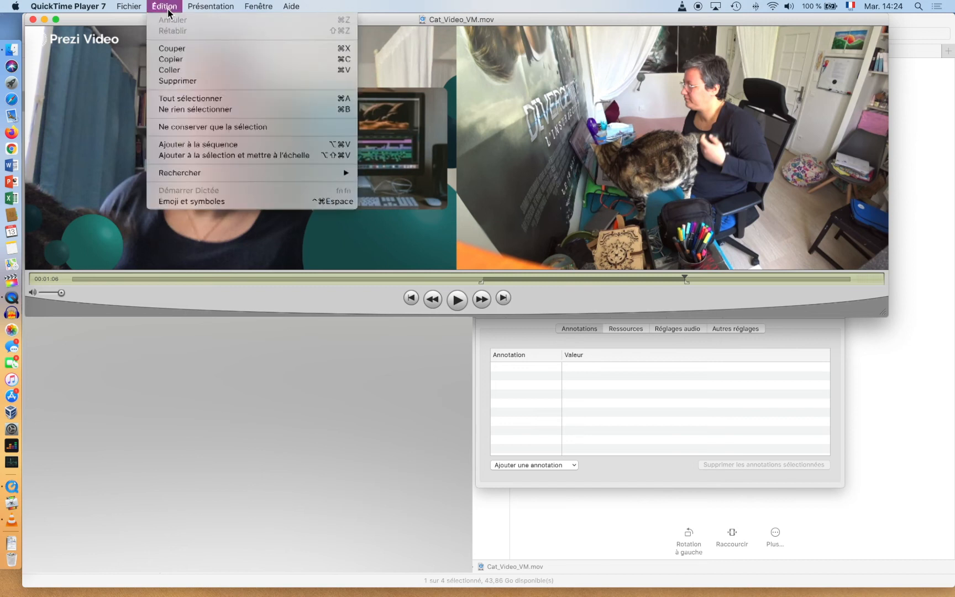
- Copy the 22-second excerpt, paste it into a new movie window, then reposition and resize it
left_click(185, 59)
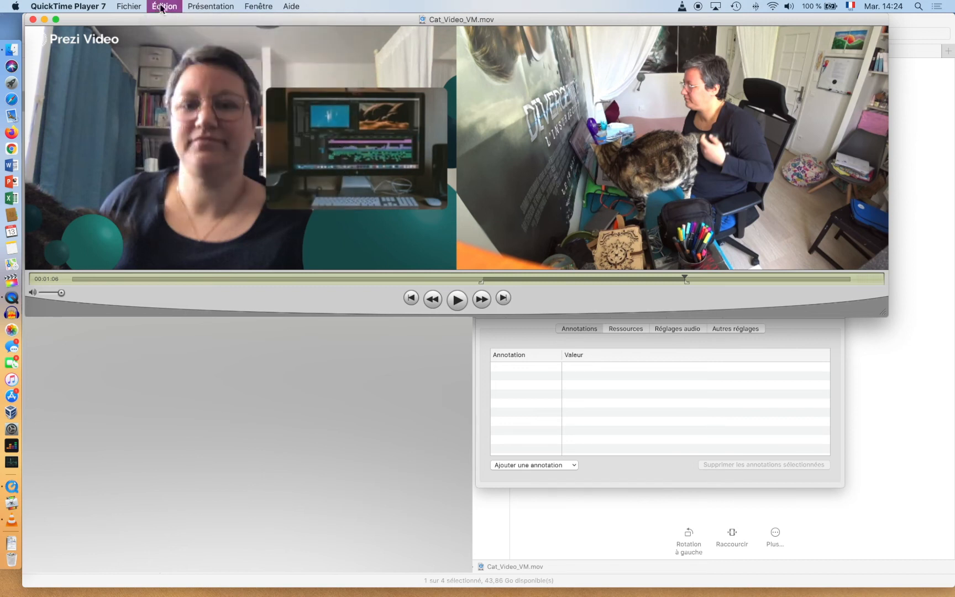
left_click(131, 6)
left_click(141, 21)
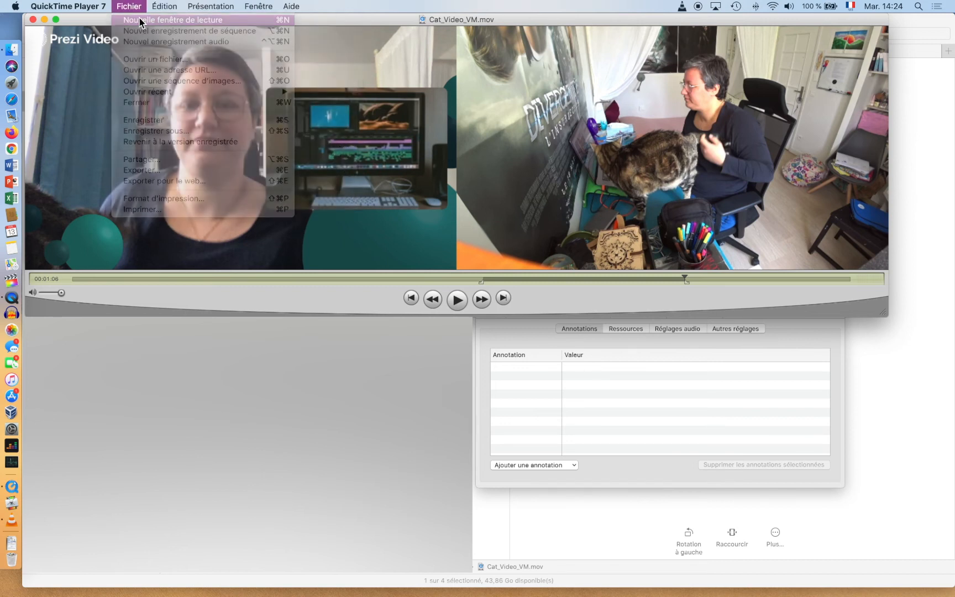
left_click(167, 6)
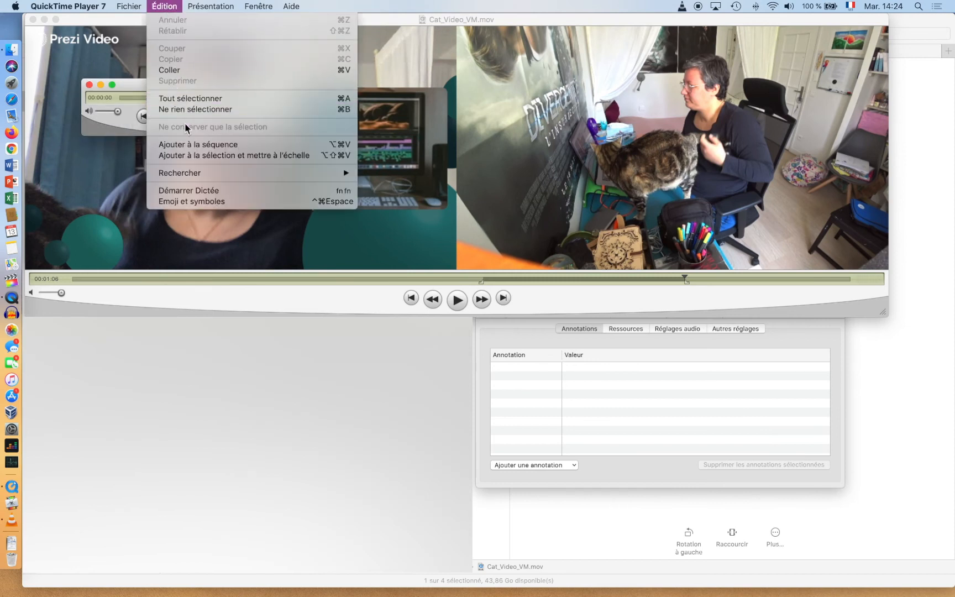
left_click(175, 70)
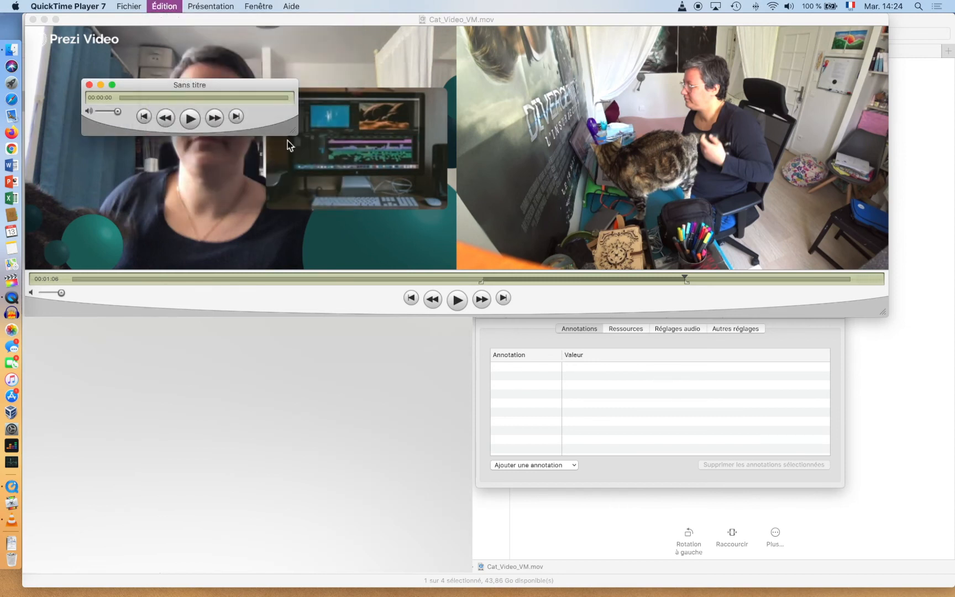
left_click_drag(560, 147, 560, 26)
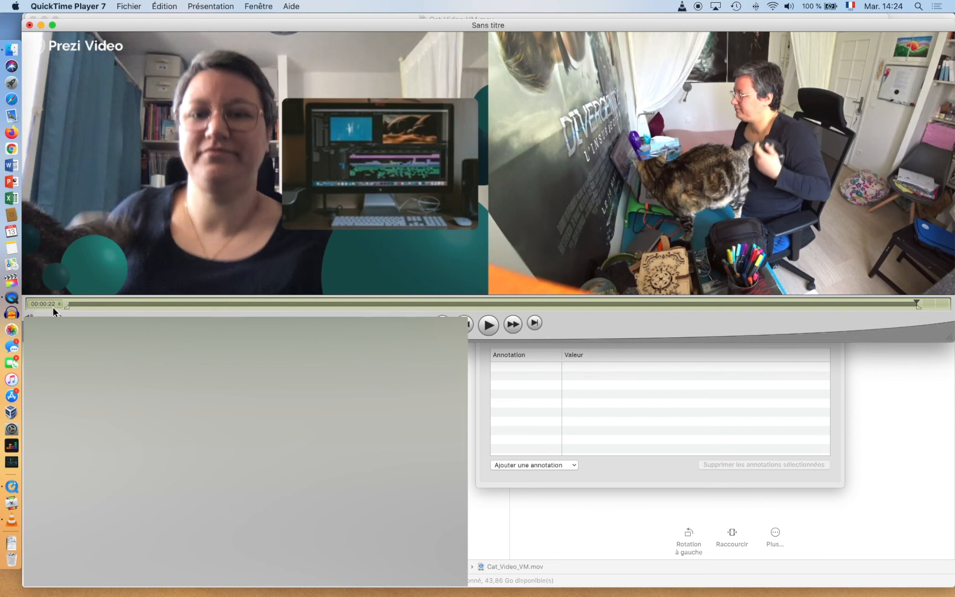
left_click_drag(948, 334, 841, 307)
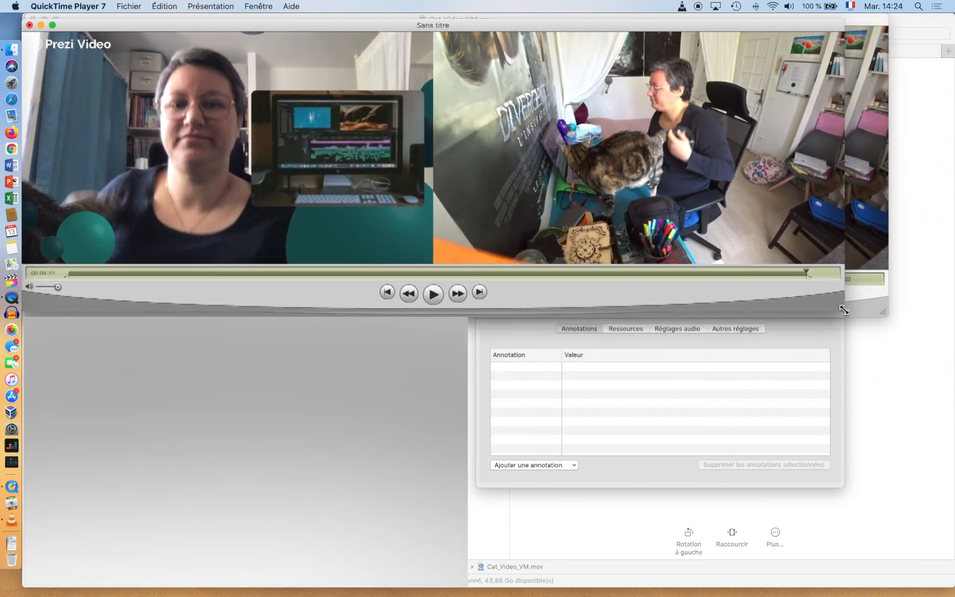
- In the untitled movie's properties, keep both video tracks and only the audio iphone sound active
left_click(258, 8)
left_click(276, 59)
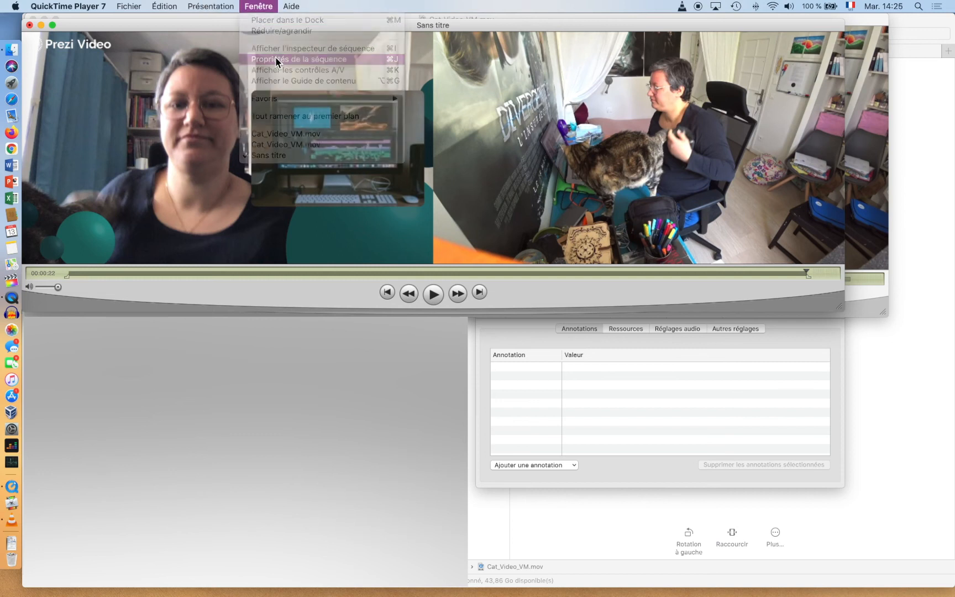
left_click_drag(572, 202, 585, 113)
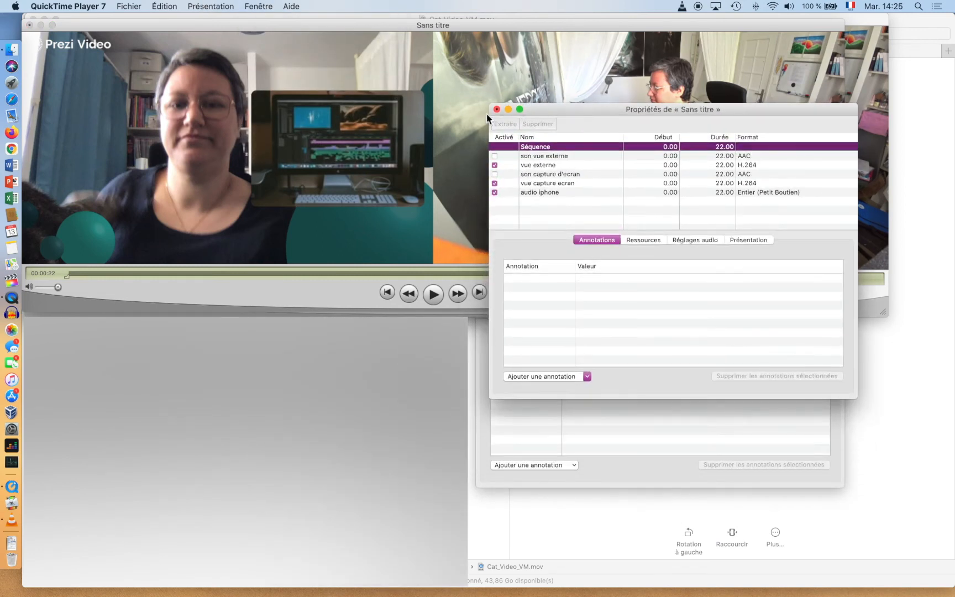
left_click(495, 174)
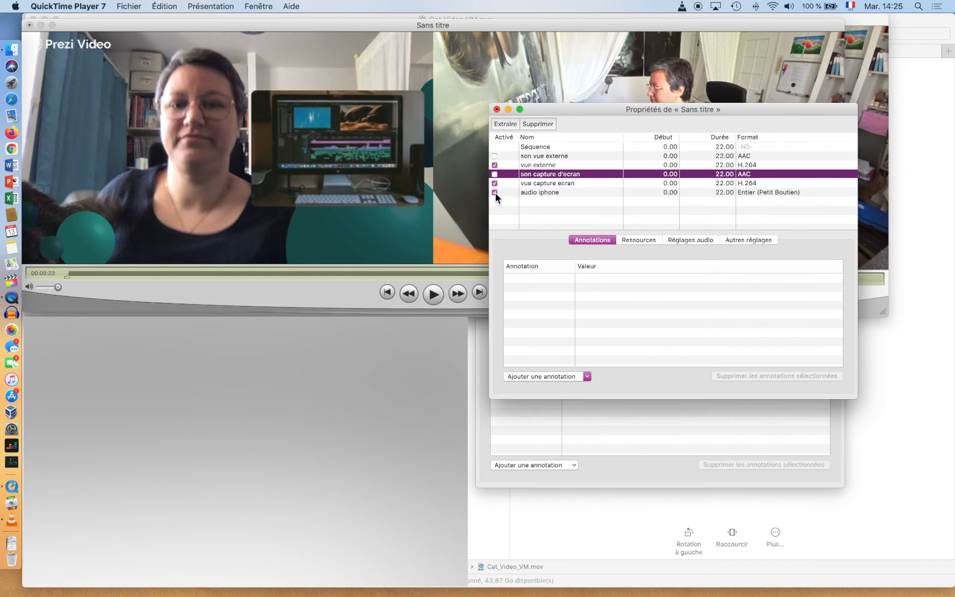
left_click(495, 192)
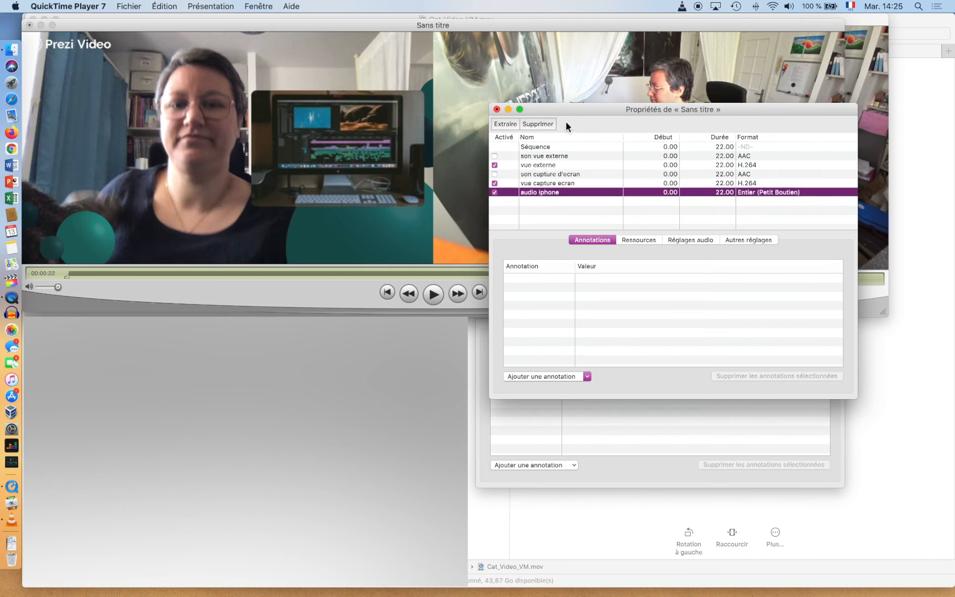
left_click_drag(568, 113, 596, 298)
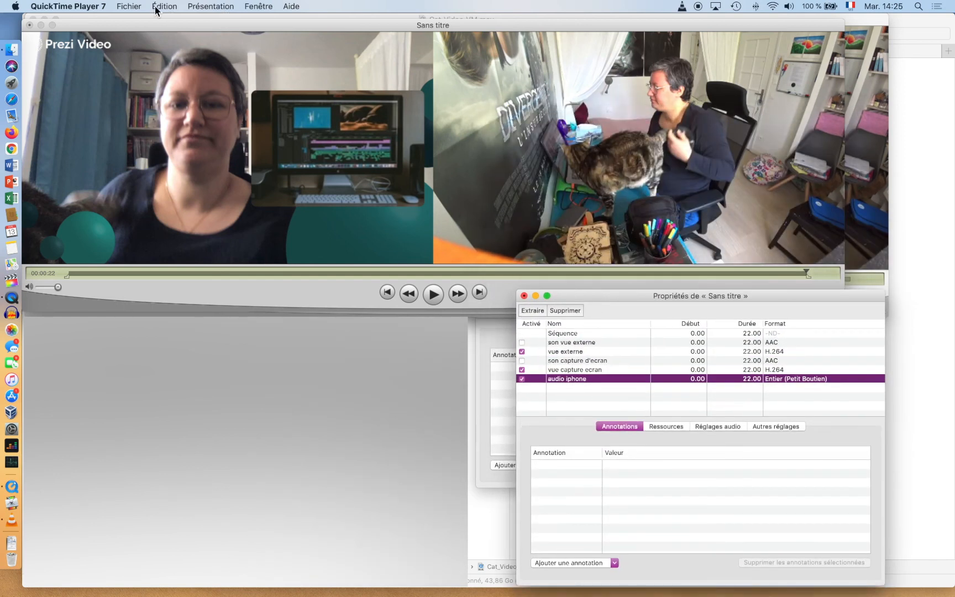
left_click(134, 6)
- Save the excerpt as self-contained extrait.mov in the OULU > OULU_Corpus folder
left_click(155, 130)
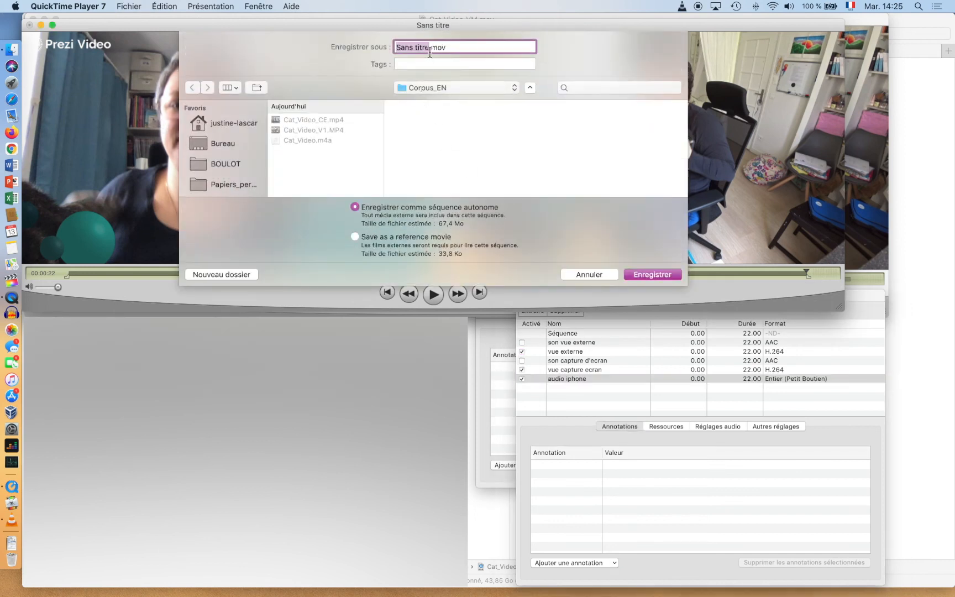
type("extrait")
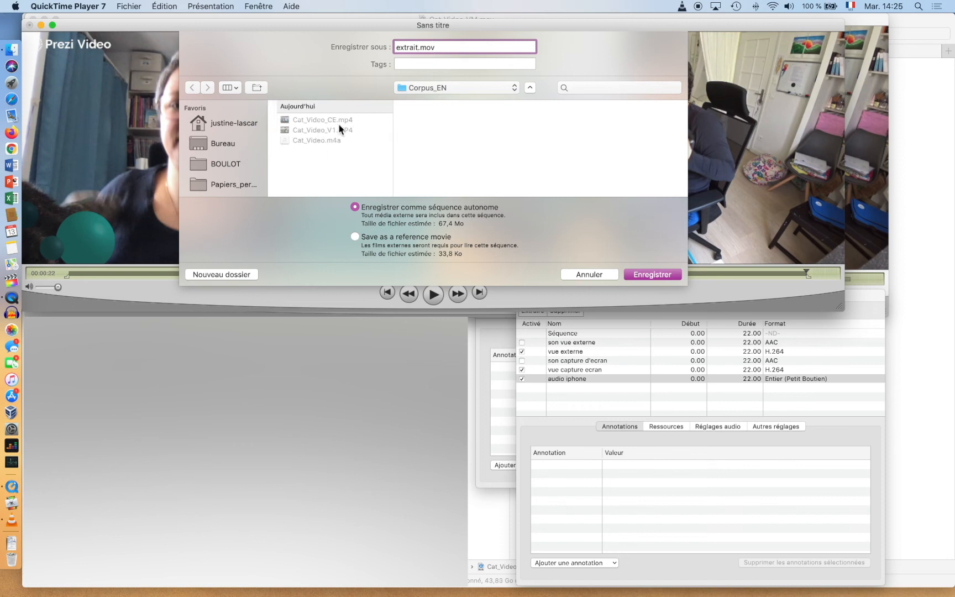
left_click(454, 90)
left_click(452, 101)
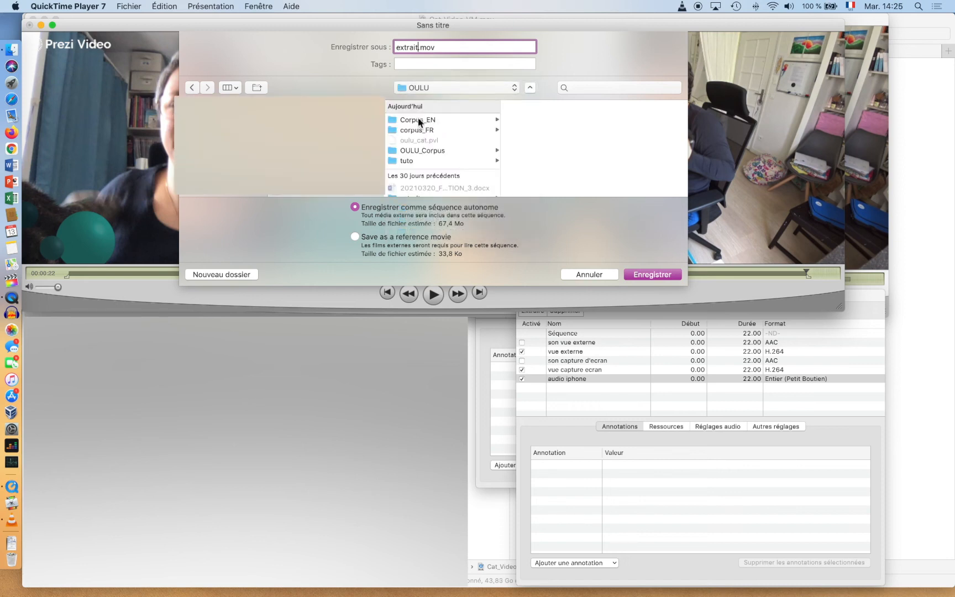
left_click(418, 151)
left_click(665, 271)
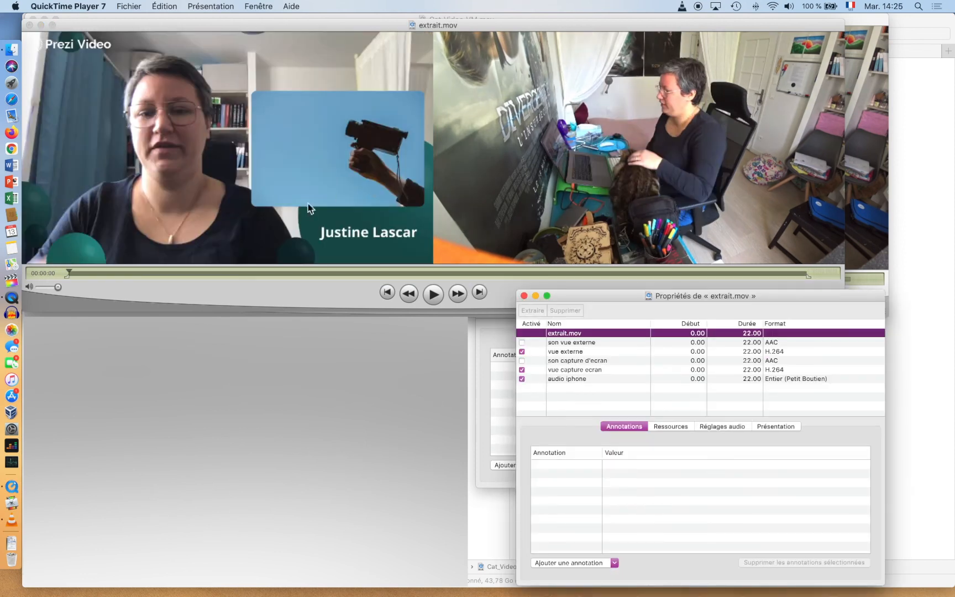
left_click(294, 194)
left_click(129, 7)
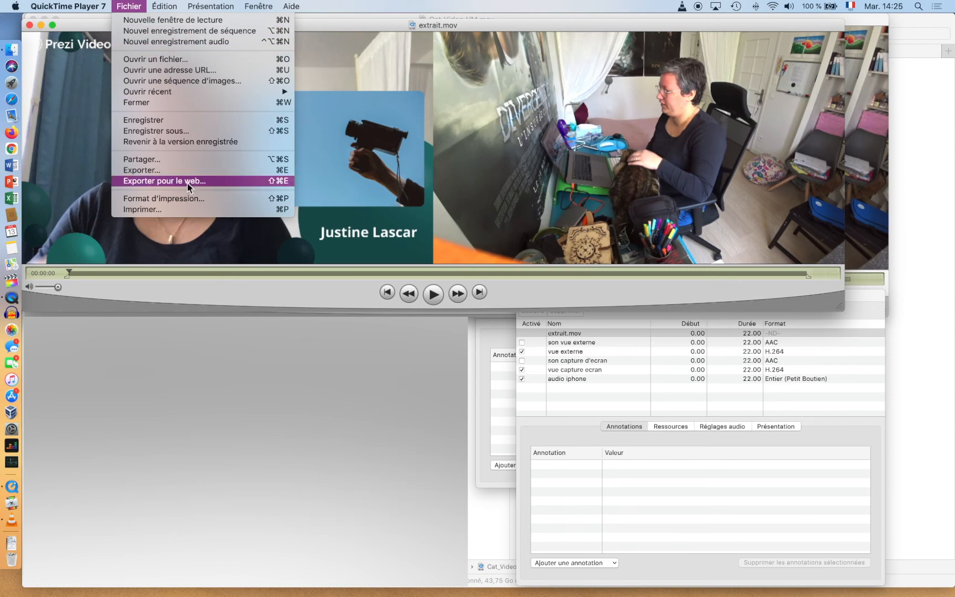
- Export extrait.mov as MPEG-4 'extrait.mp4' into OULU_Corpus and review its H.264 3000 kbit/s settings
left_click(177, 169)
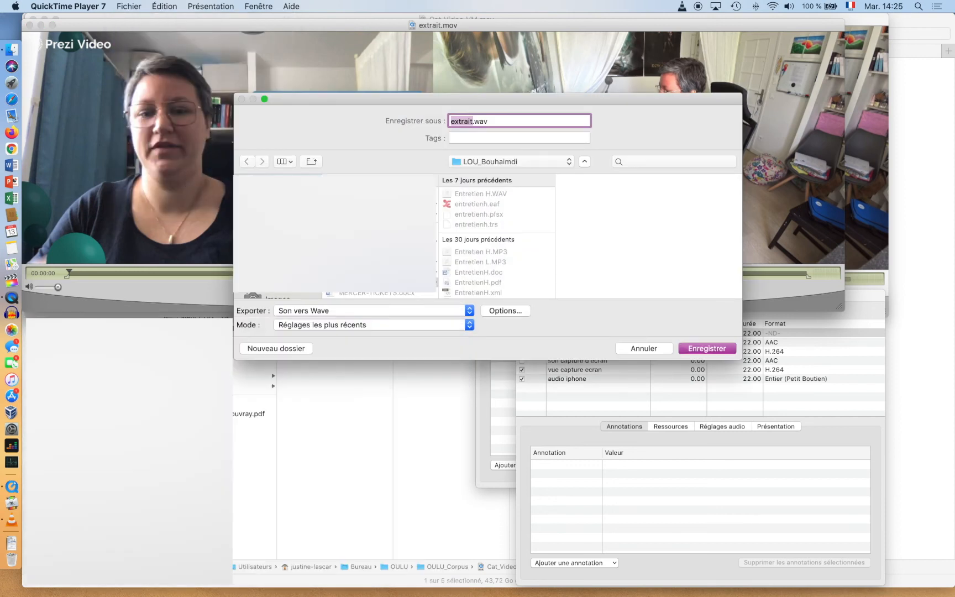
left_click(477, 225)
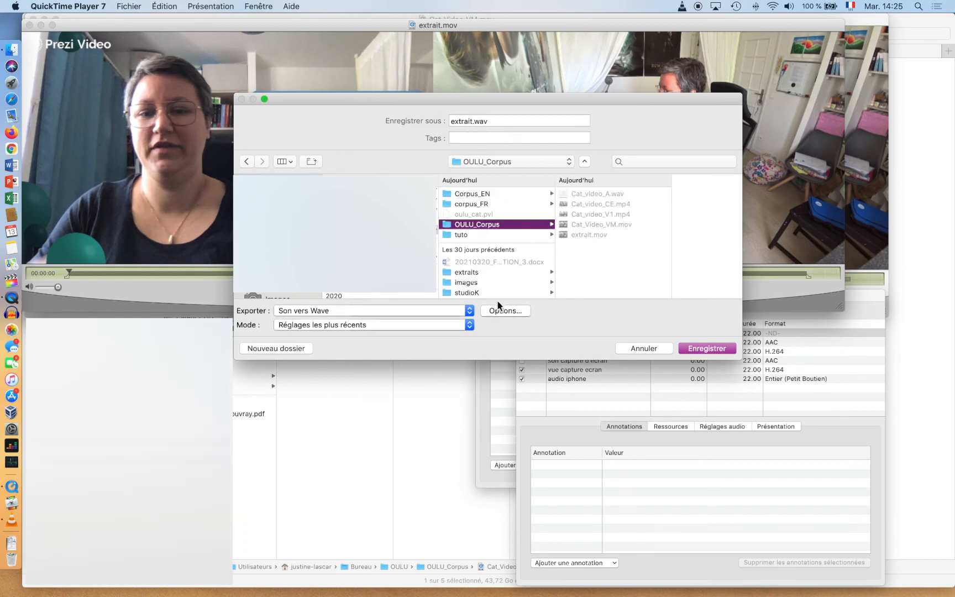
left_click(470, 311)
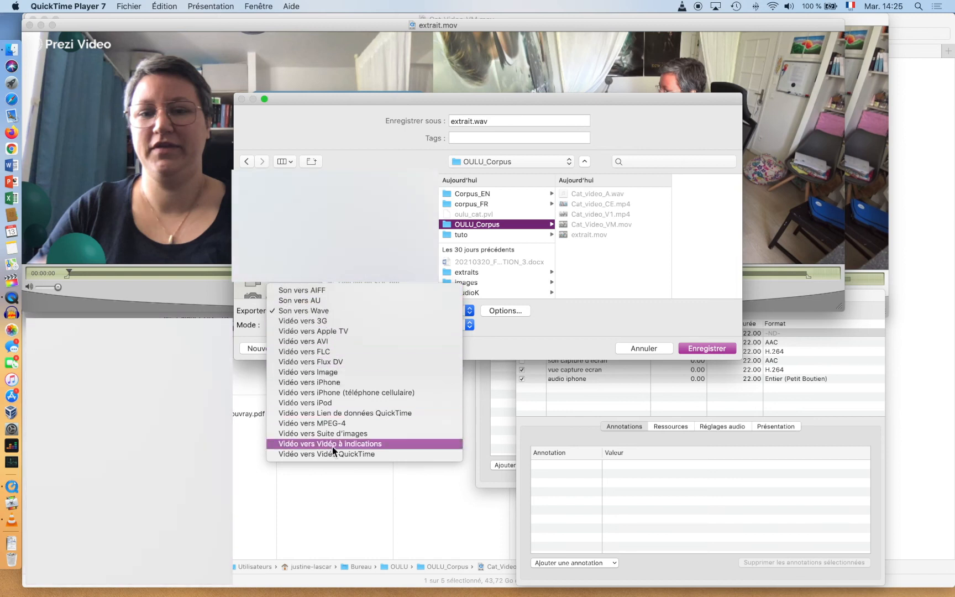
left_click(331, 423)
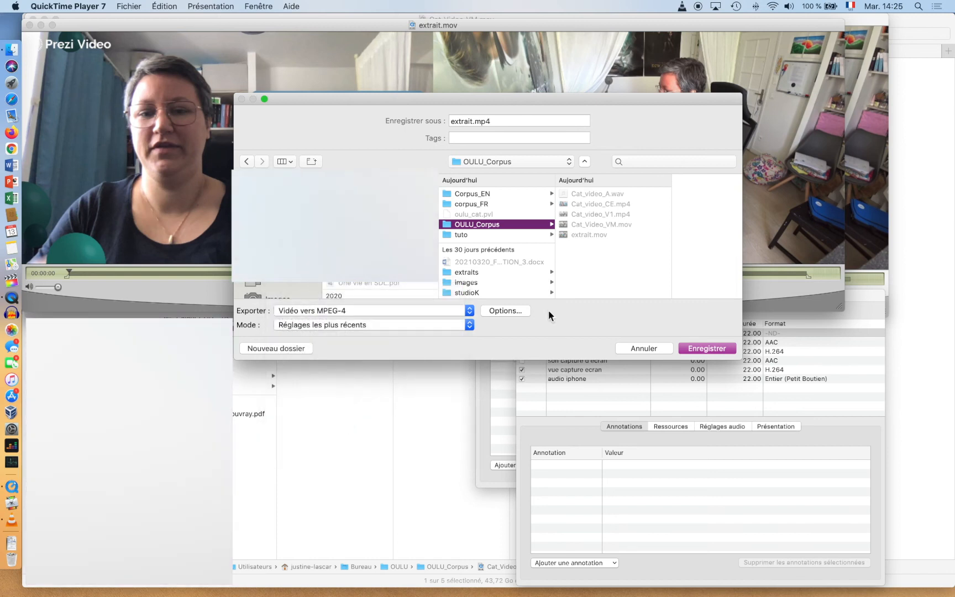
left_click(518, 313)
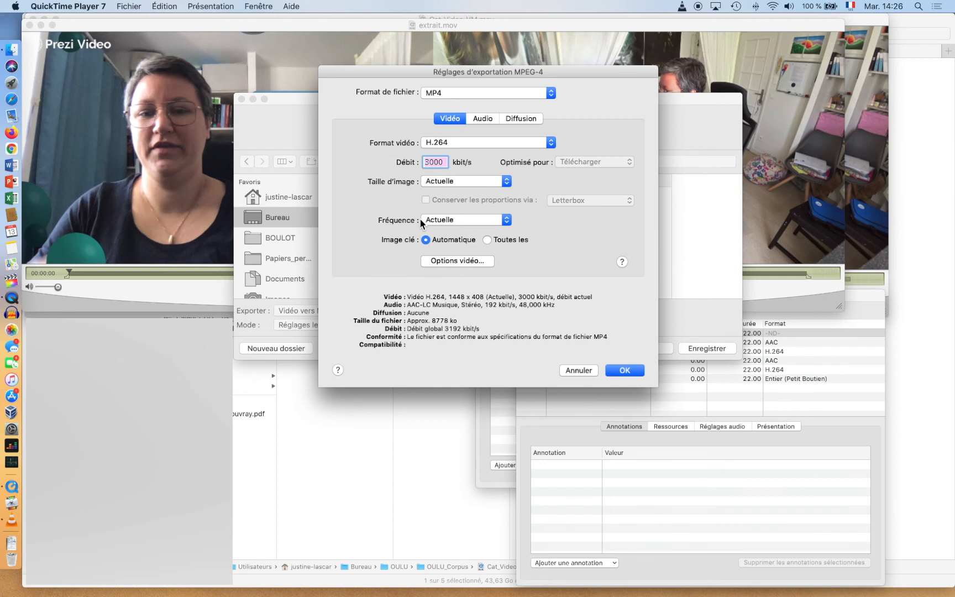
left_click(489, 118)
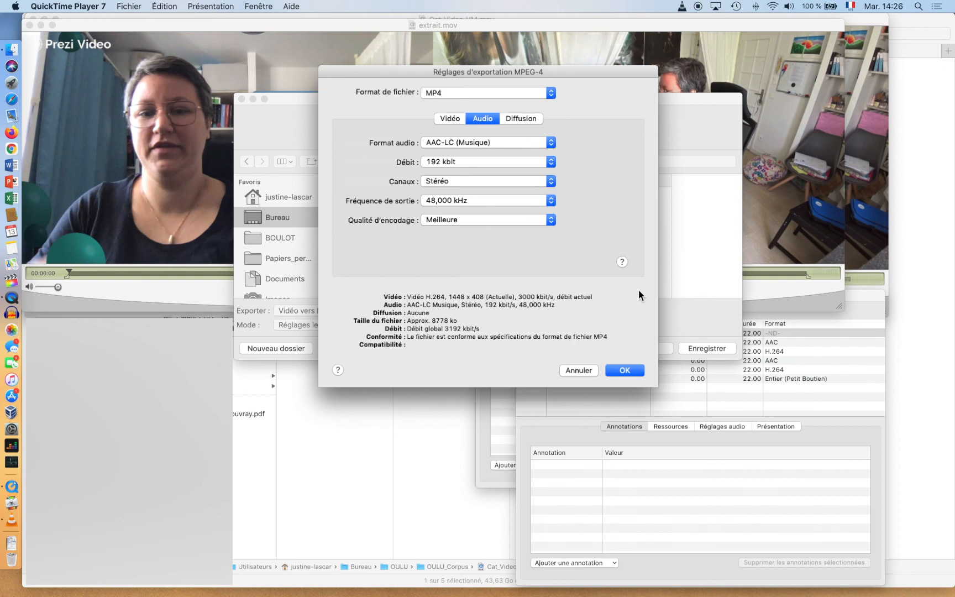
left_click(517, 118)
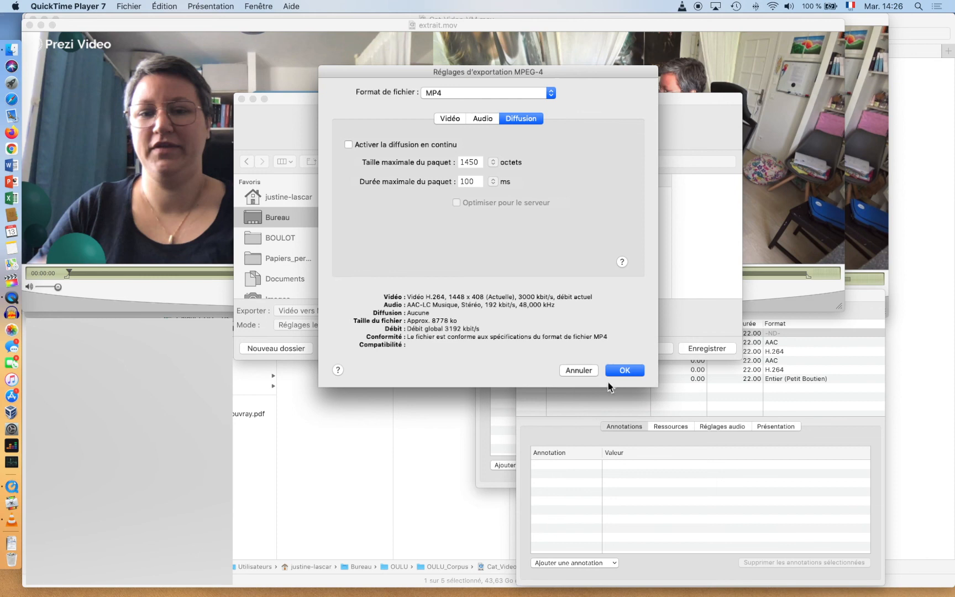
left_click(628, 370)
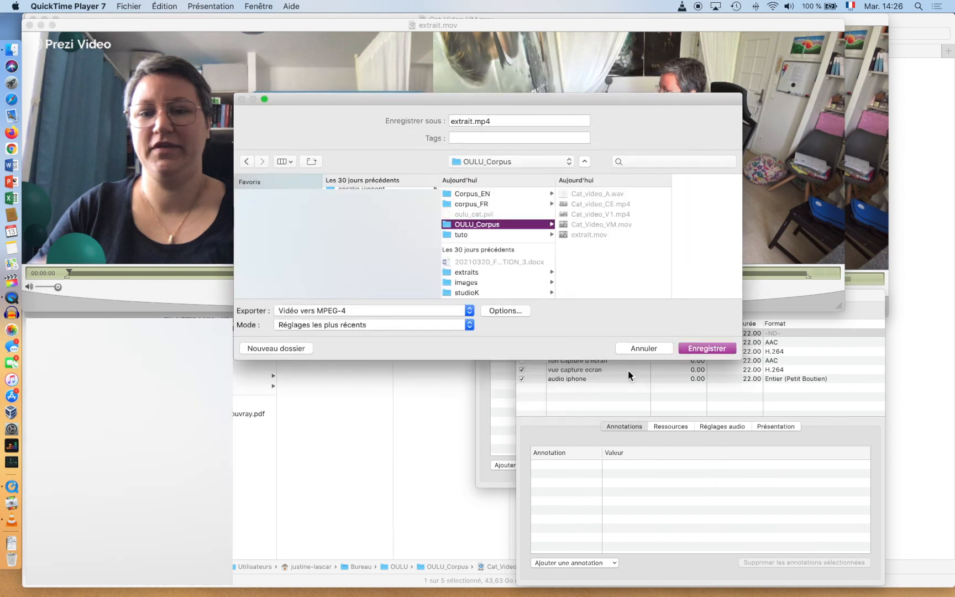
left_click(719, 349)
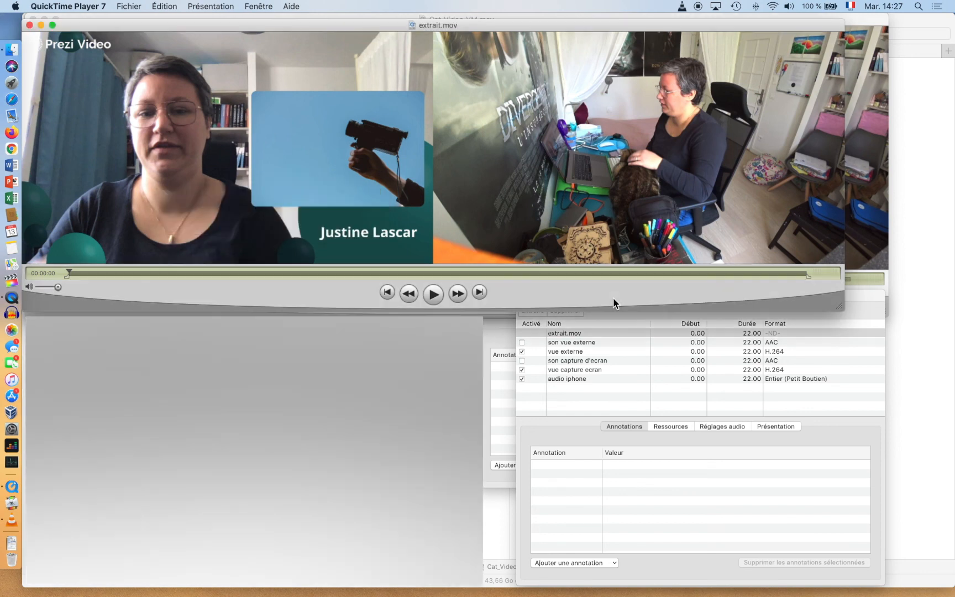
- Close the extrait.mov player window once the extrait.mp4 export has finished
left_click(30, 26)
- Close the Cat_Video_VM.mov windows and briefly open extrait.mp4 from the OULU_Corpus folder
left_click(33, 20)
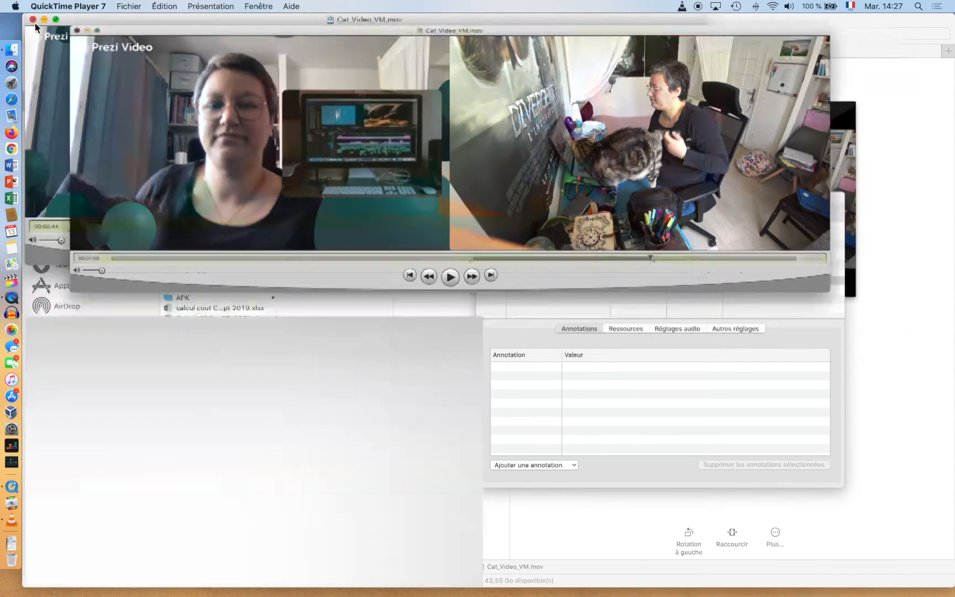
left_click(32, 20)
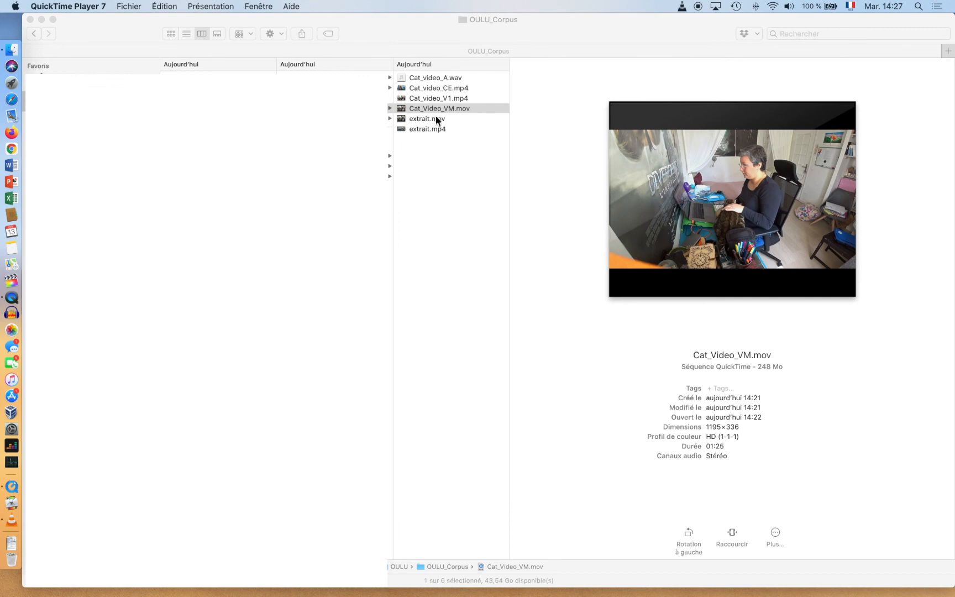
left_click(421, 129)
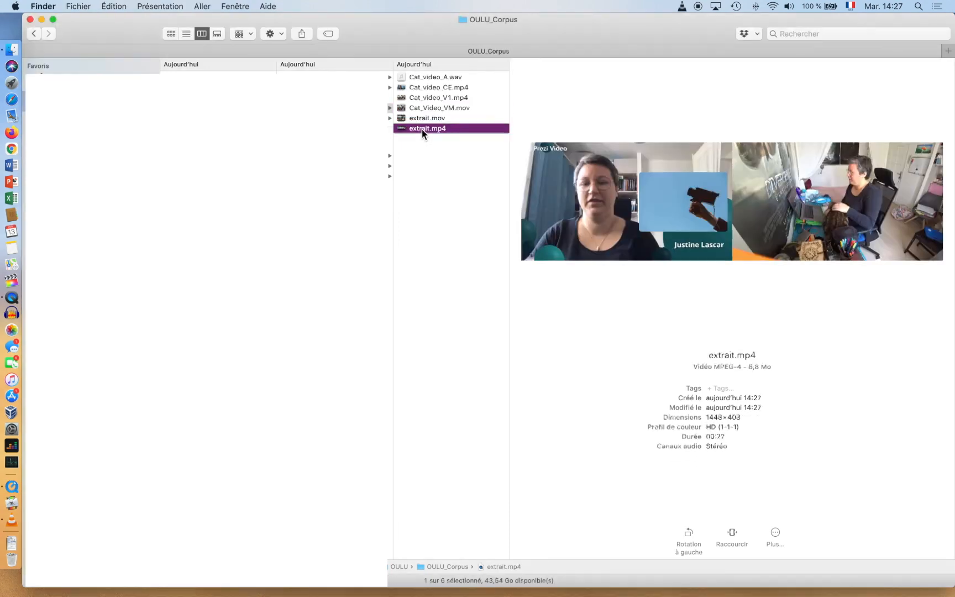
double_click(421, 129)
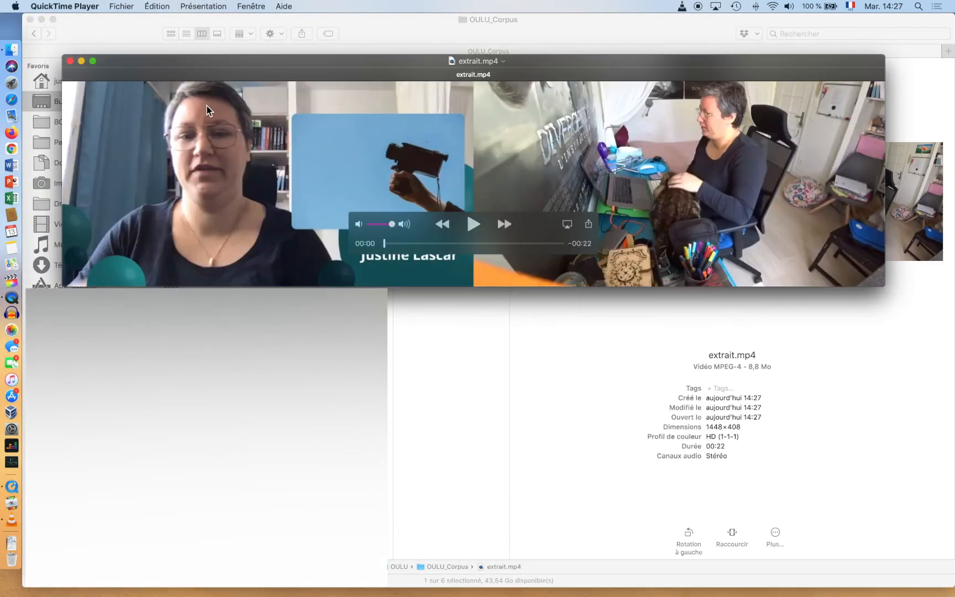
left_click(70, 61)
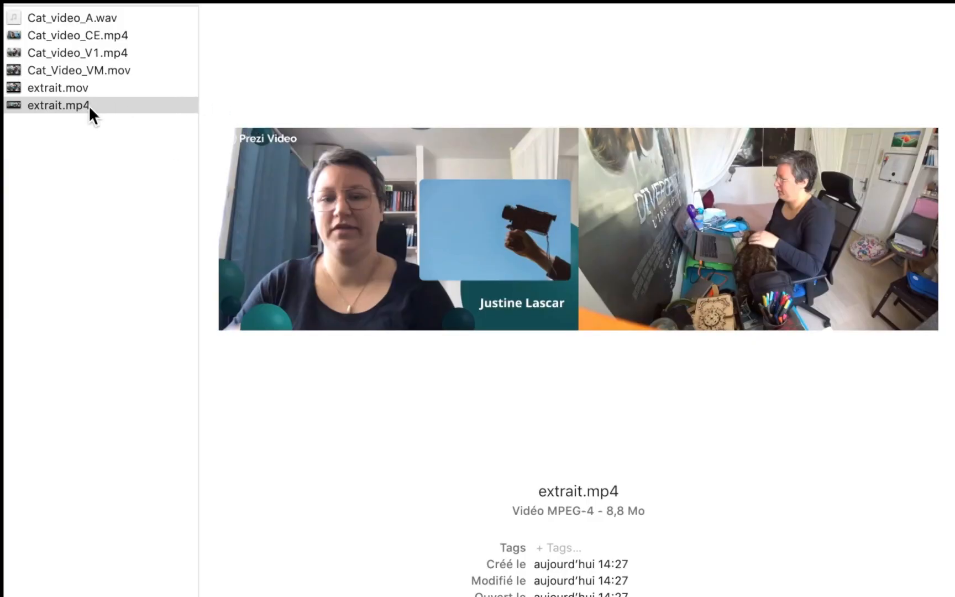
- Play extrait.mp4 in VLC, seeking to near the end to confirm it plays through
right_click(432, 128)
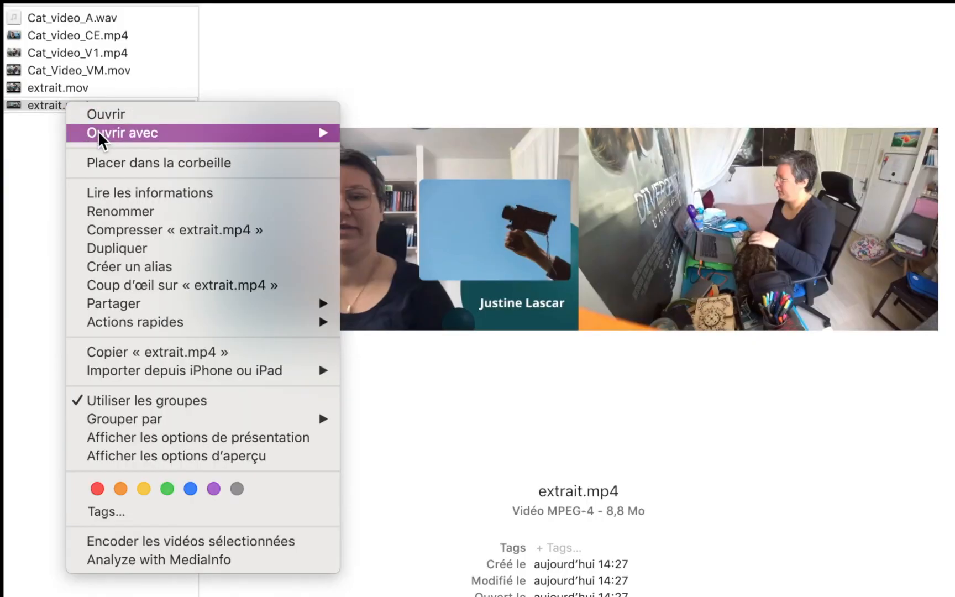
mouse_move(102, 139)
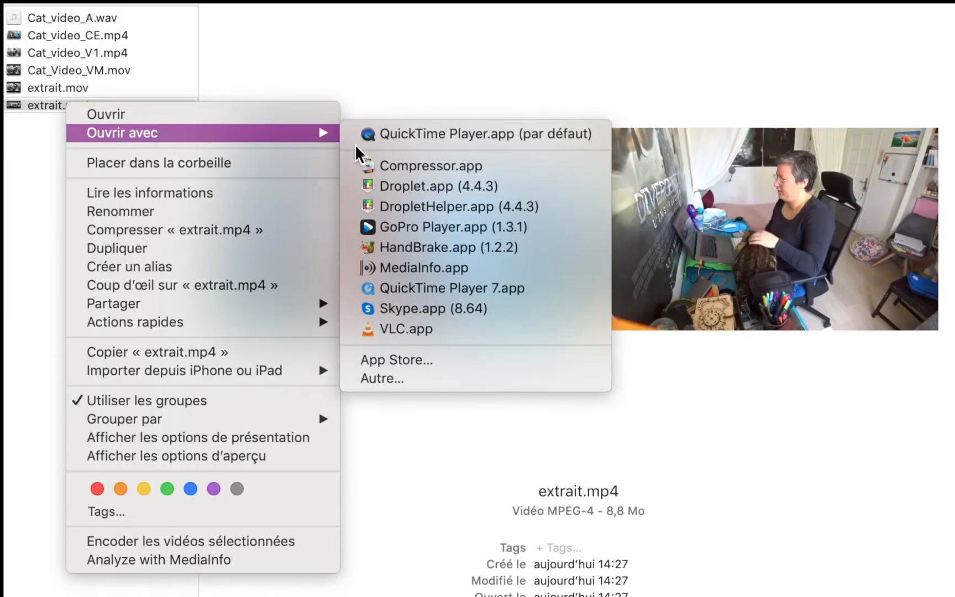
left_click(420, 330)
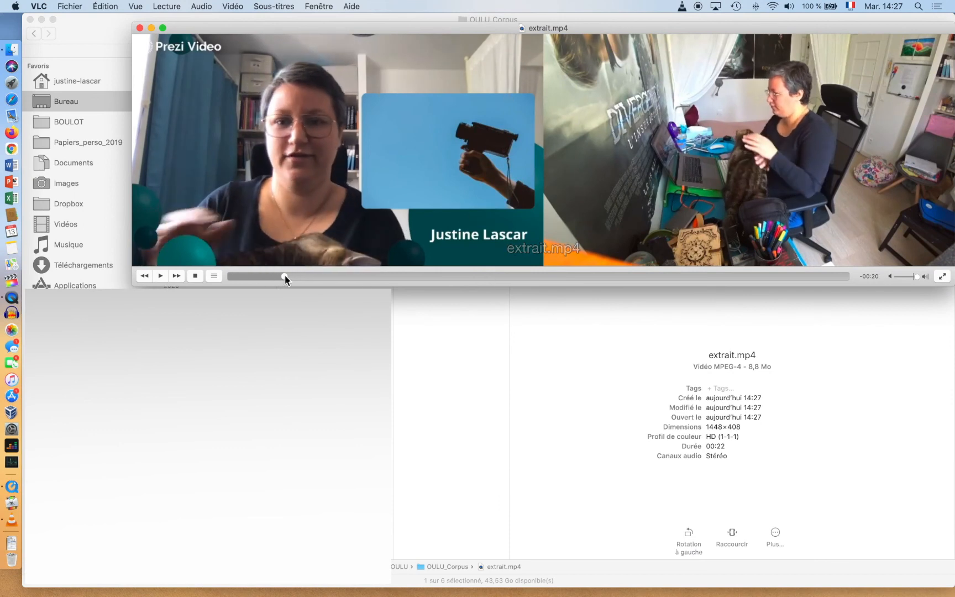
left_click_drag(284, 276, 669, 276)
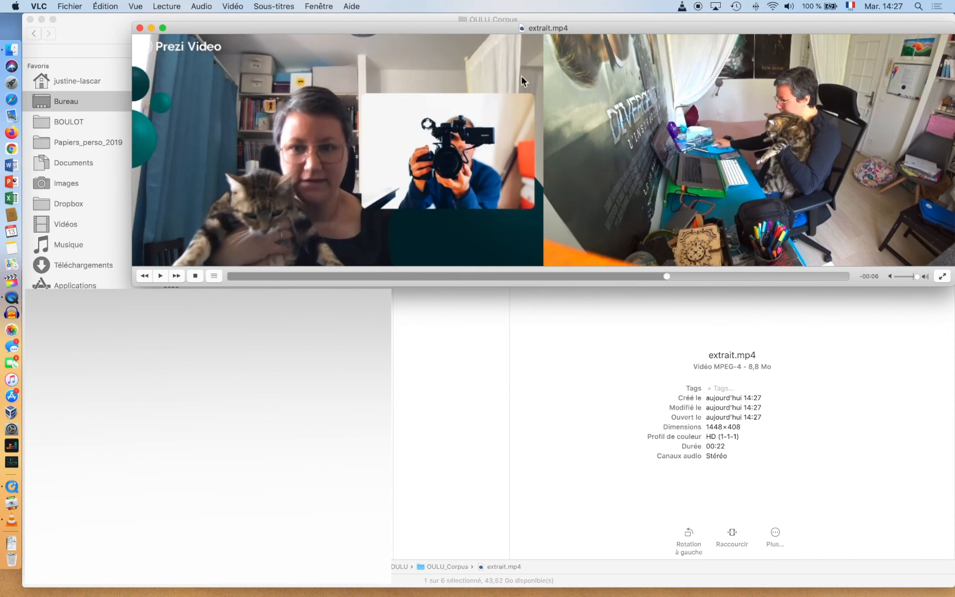
left_click_drag(463, 35, 373, 36)
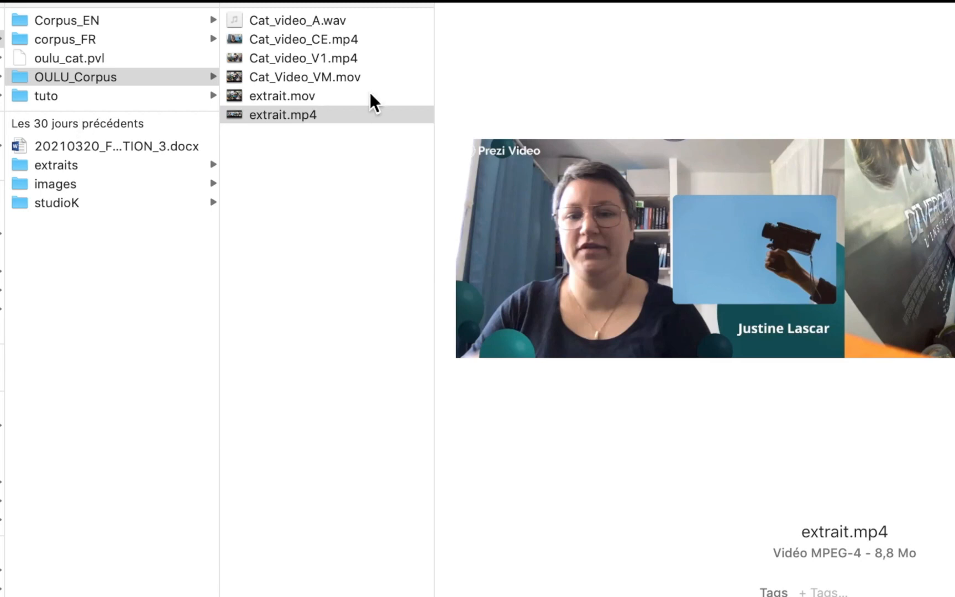
right_click(279, 115)
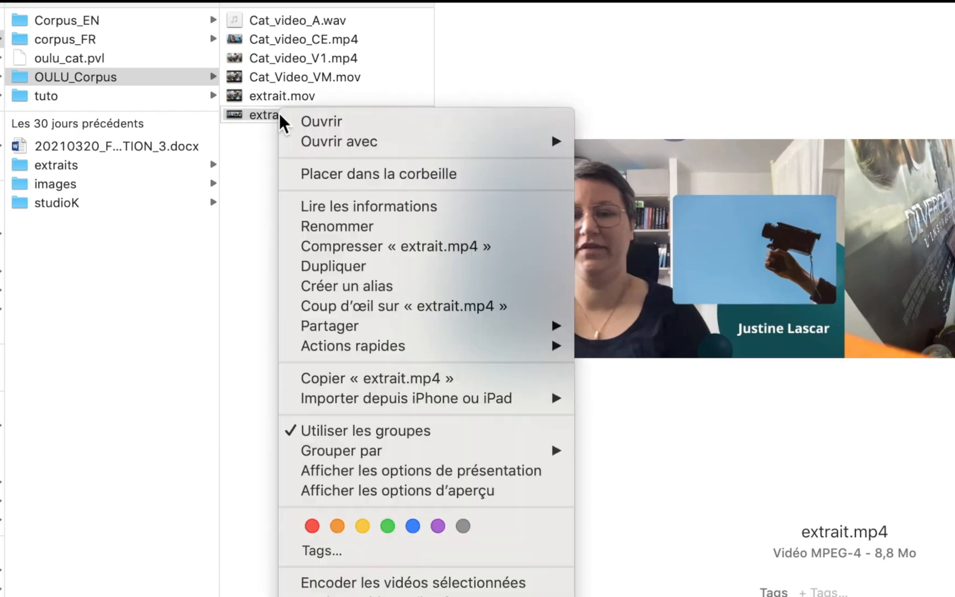
- Open extrait.mp4 in QuickTime Player 7 and confirm its two 22-second tracks: AAC sound and H.264 video
mouse_move(335, 145)
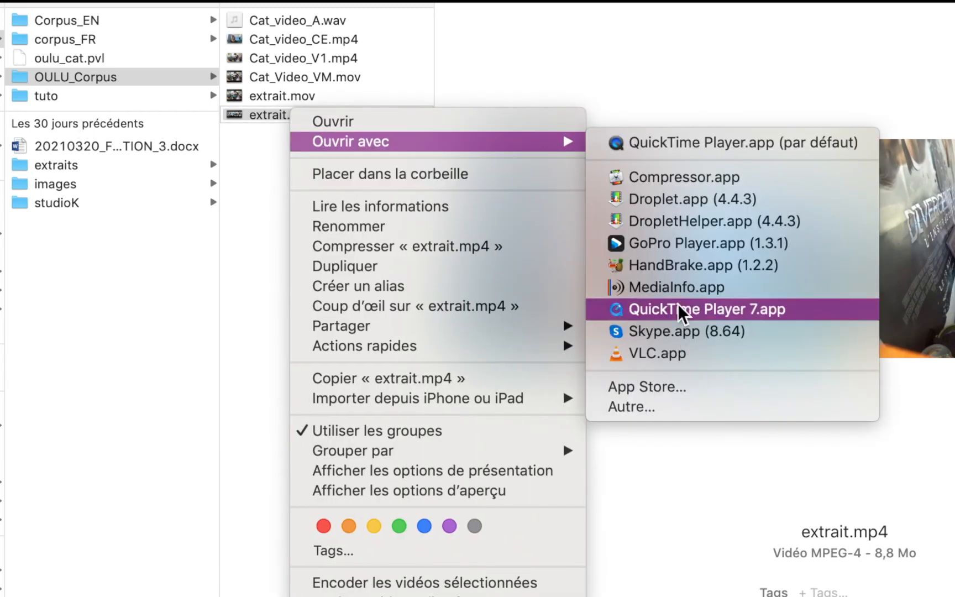
left_click(678, 489)
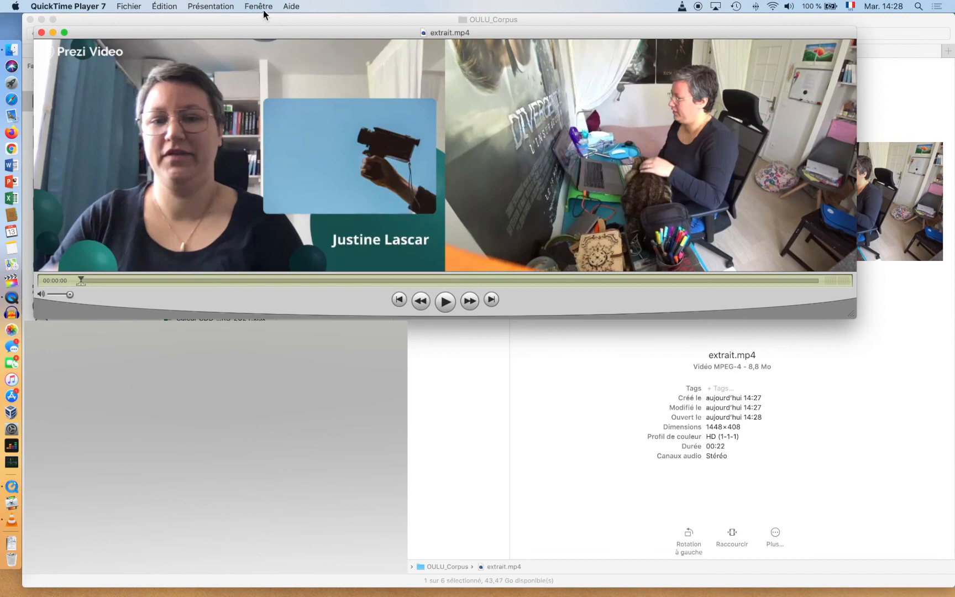
left_click(261, 6)
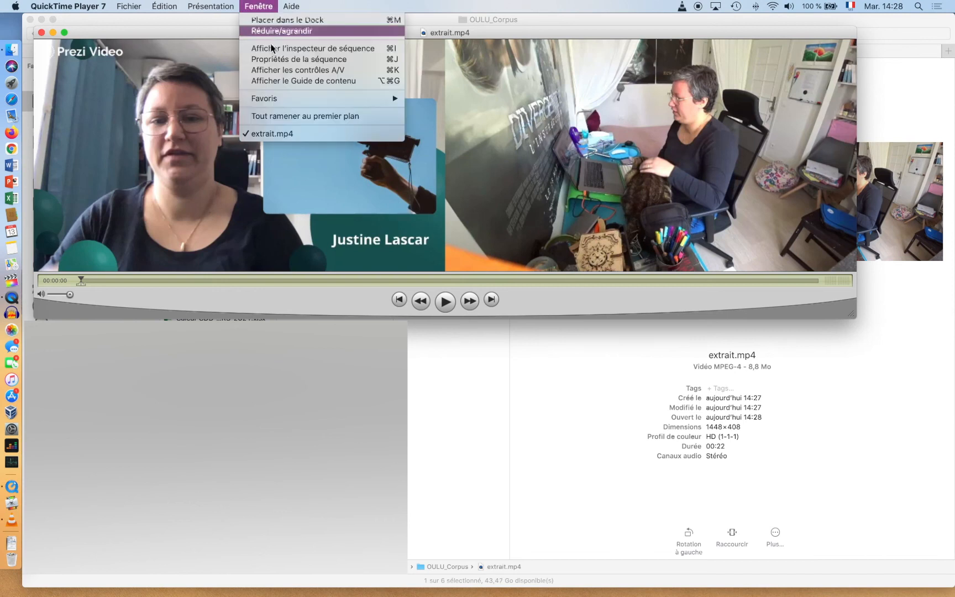
left_click(271, 60)
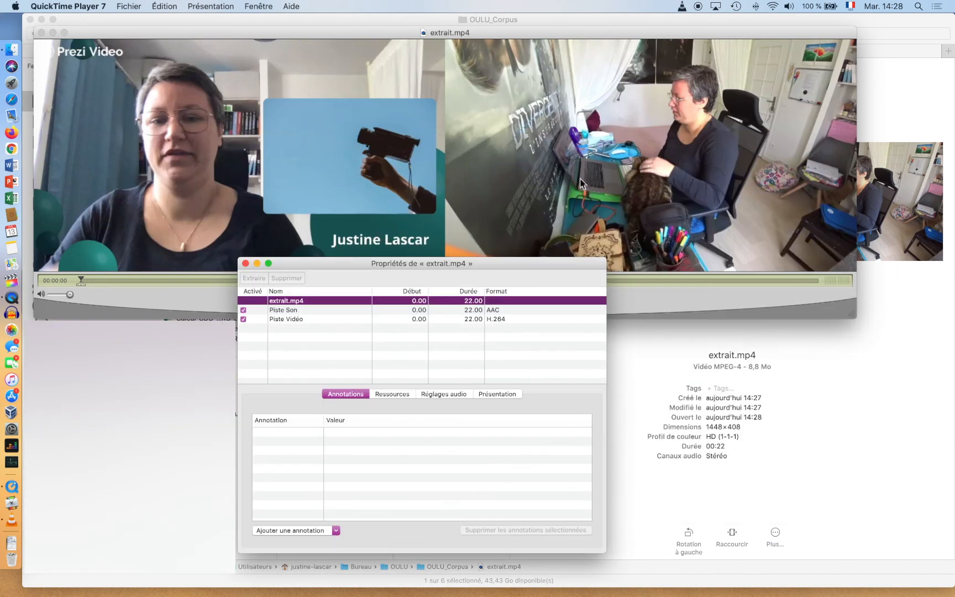
left_click(246, 264)
- Reopen extrait.mov in QuickTime Player 7 and inspect the son vue externe track in its movie properties
left_click(41, 32)
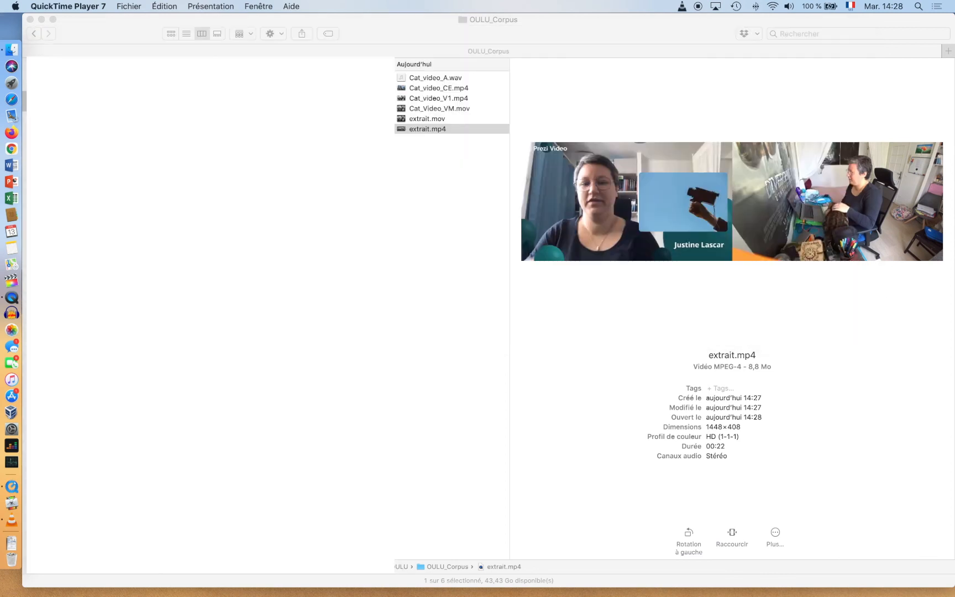
left_click(434, 119)
double_click(434, 119)
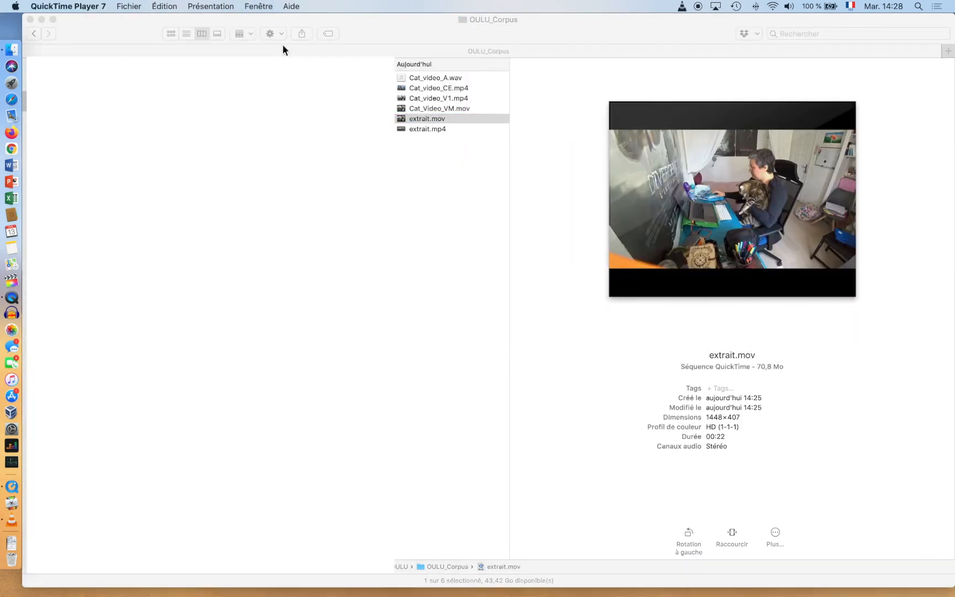
left_click(264, 7)
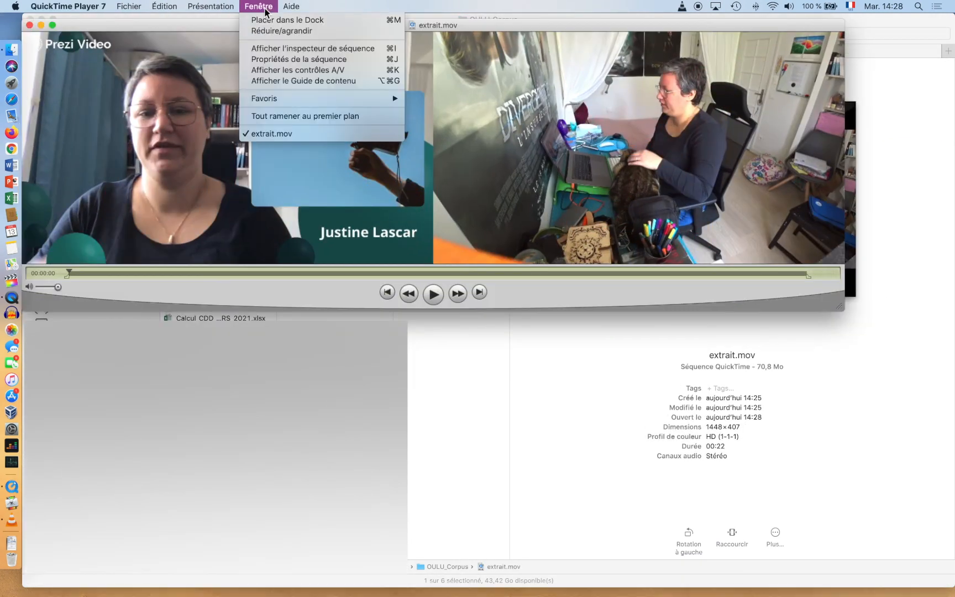
left_click(289, 61)
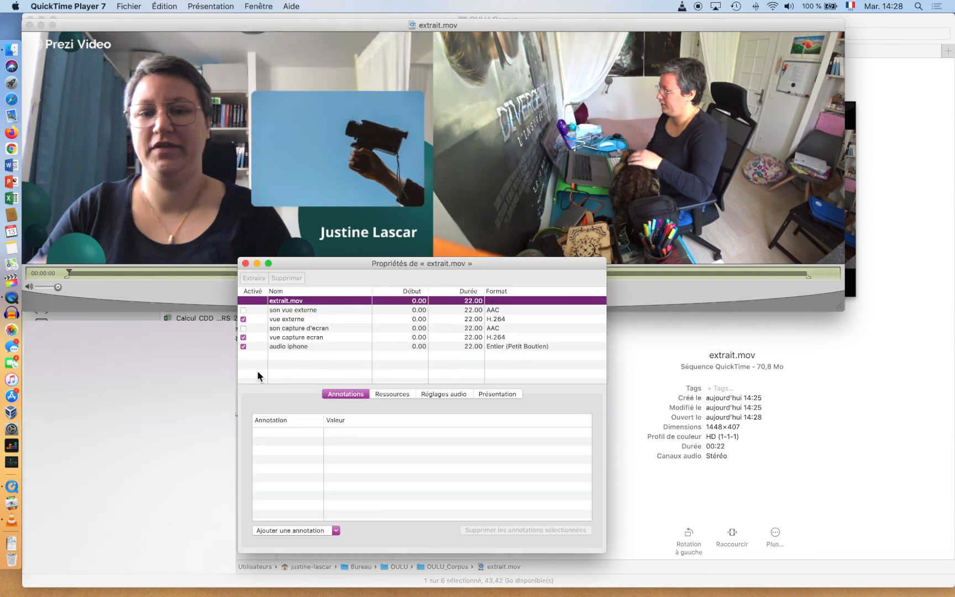
left_click(292, 311)
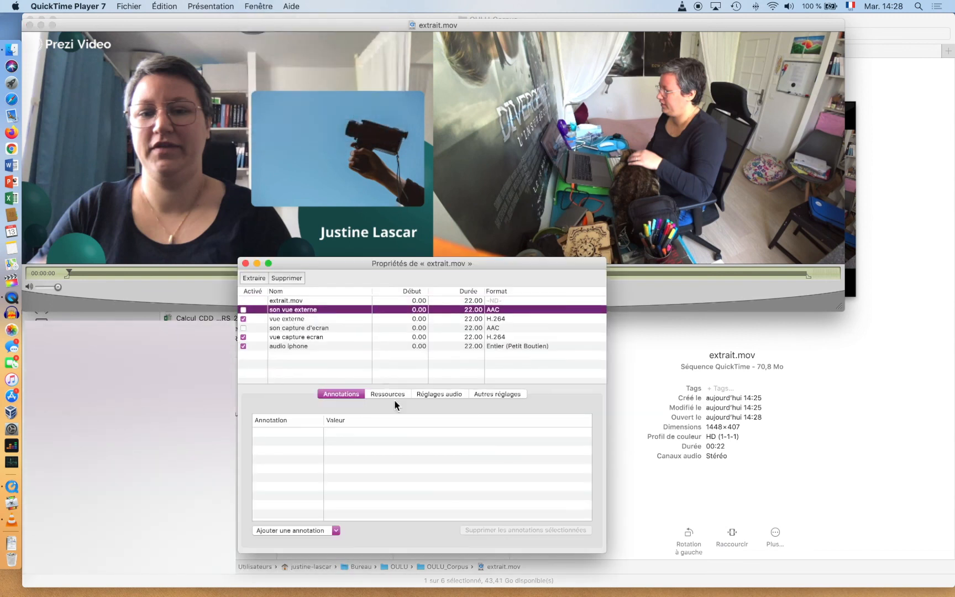
left_click(438, 397)
- Set the vue externe video offset to 0 x 1080, stacking it below the screen capture, and start exporting extrait2.mp4
left_click(284, 317)
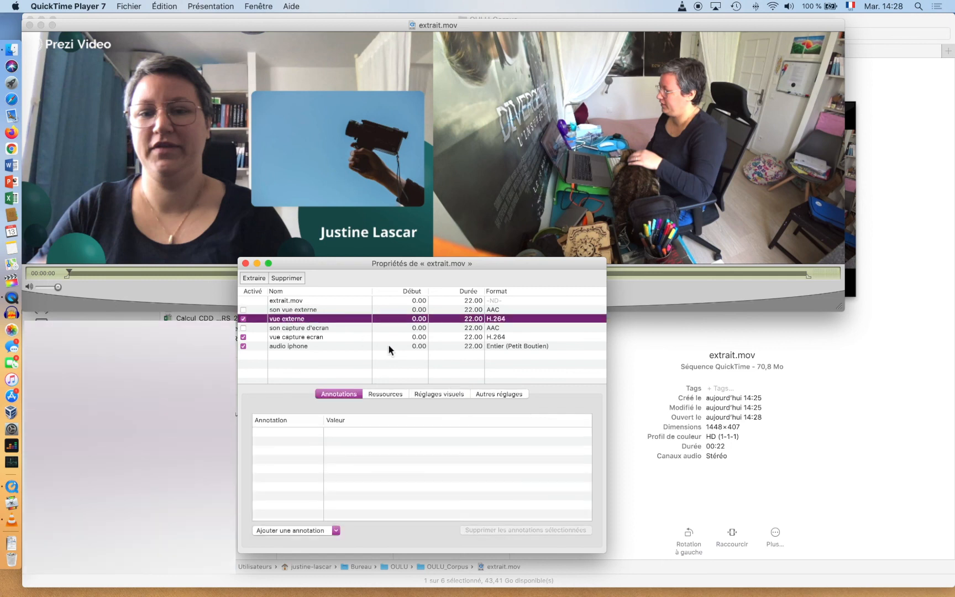
left_click(449, 394)
left_click_drag(478, 473, 449, 474)
type("0")
left_click(507, 473)
type("1080")
left_click(472, 474)
left_click_drag(349, 268, 580, 139)
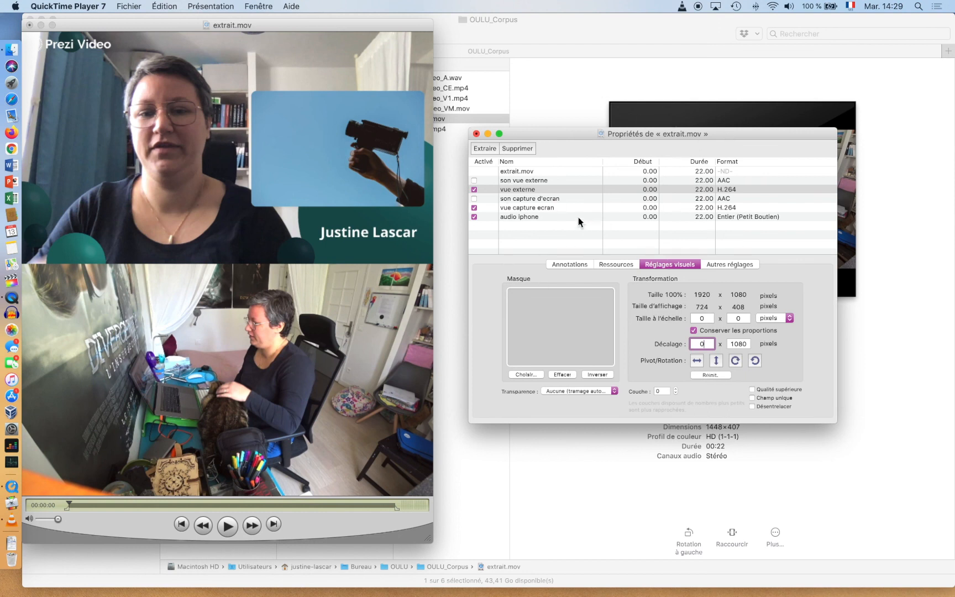
left_click(125, 6)
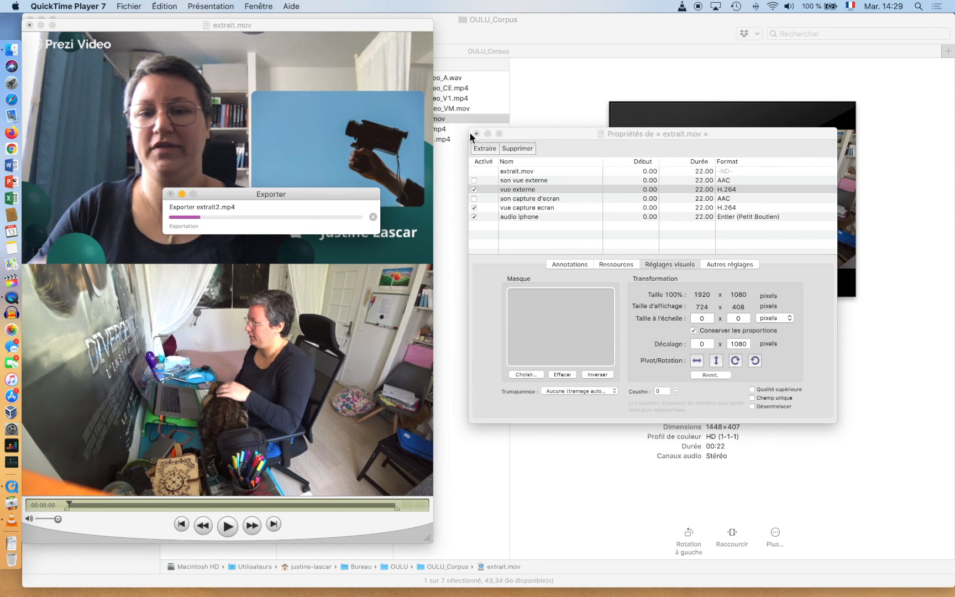
left_click_drag(552, 133, 621, 130)
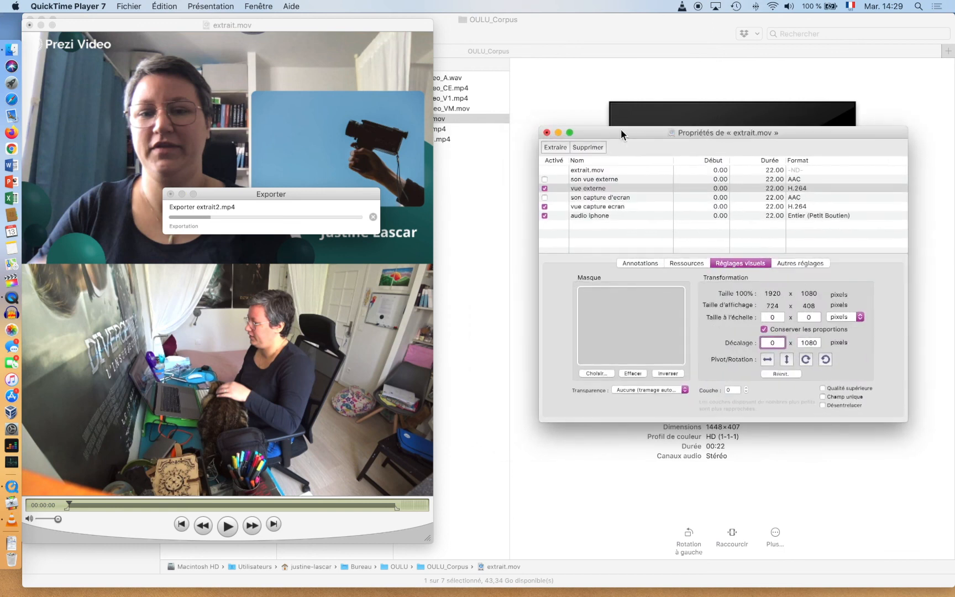